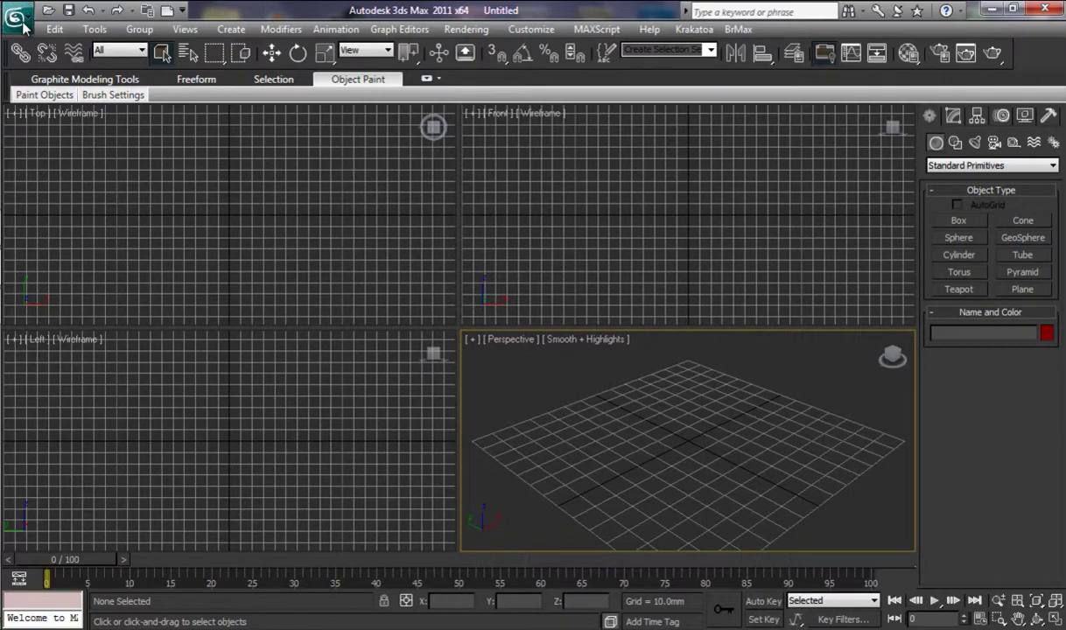
# - Open the application menu and close it without choosing a command
pyautogui.click(17, 18)
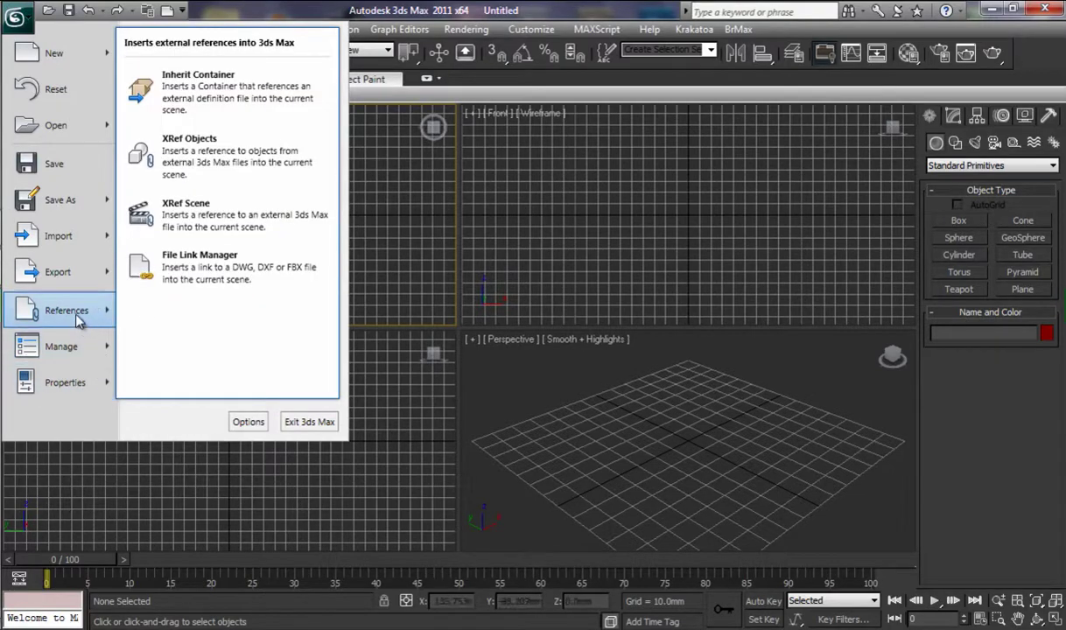
pyautogui.moveTo(105, 243)
pyautogui.click(22, 27)
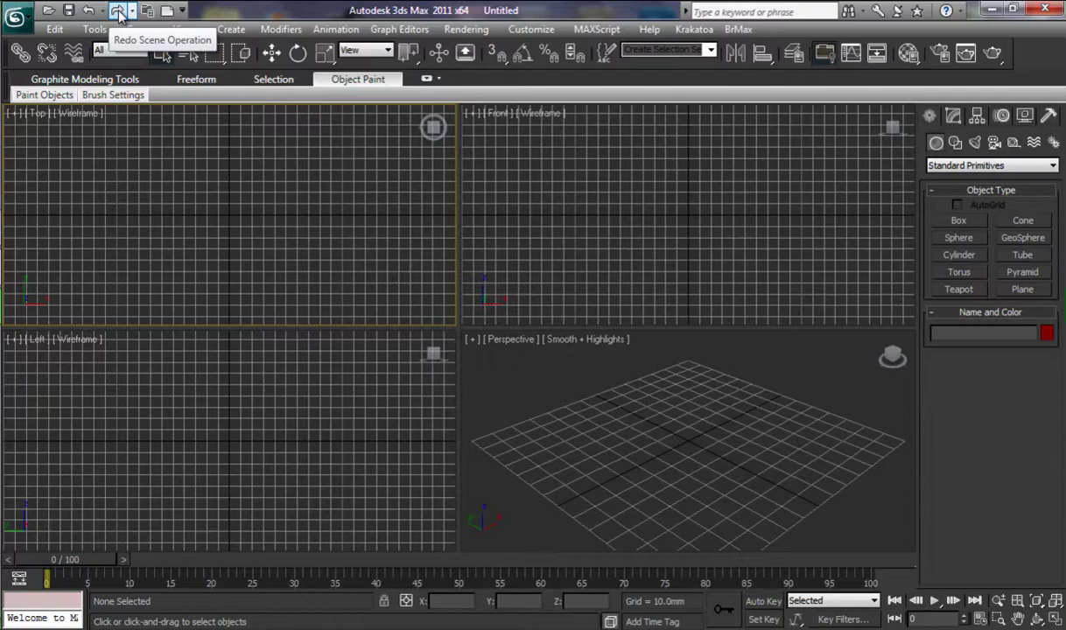
# - Move the Quick Access Toolbar below the ribbon, then return it to the title bar
pyautogui.click(182, 10)
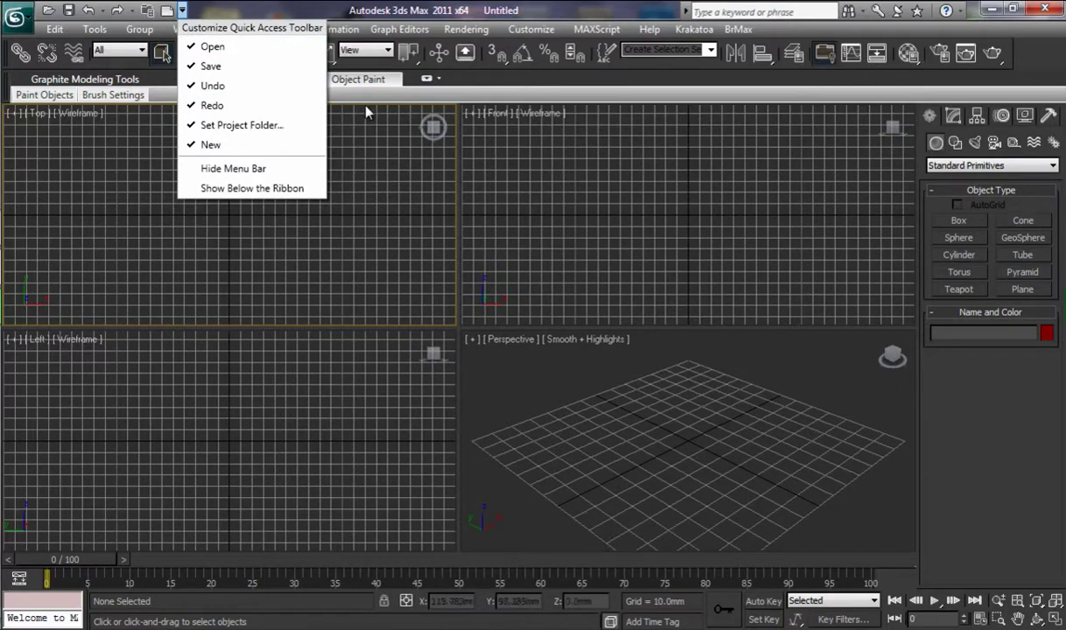
pyautogui.click(254, 187)
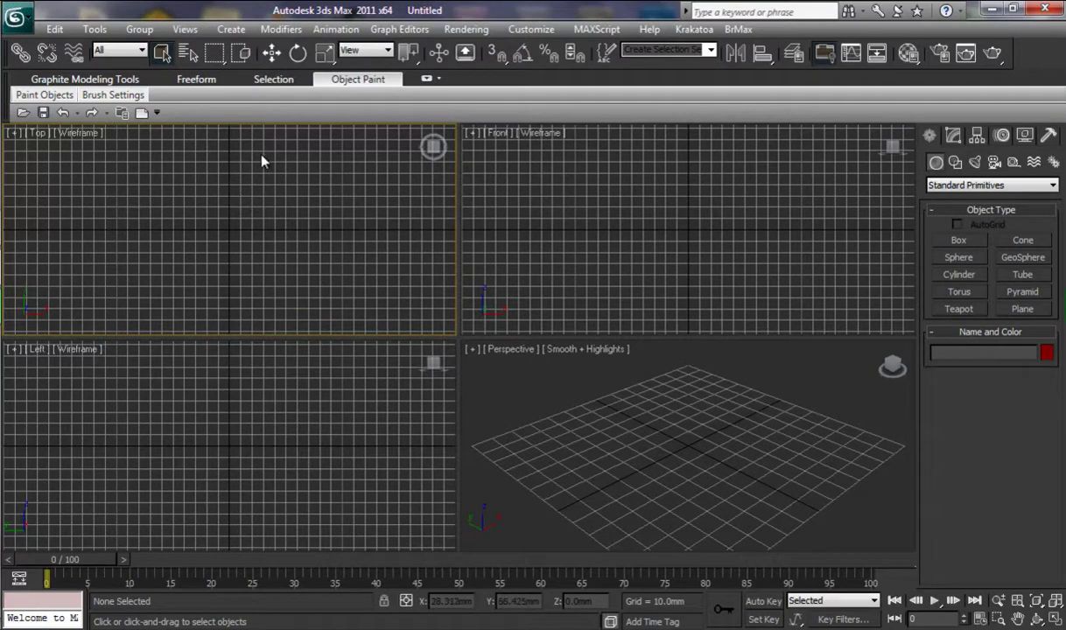
pyautogui.click(157, 112)
pyautogui.click(188, 292)
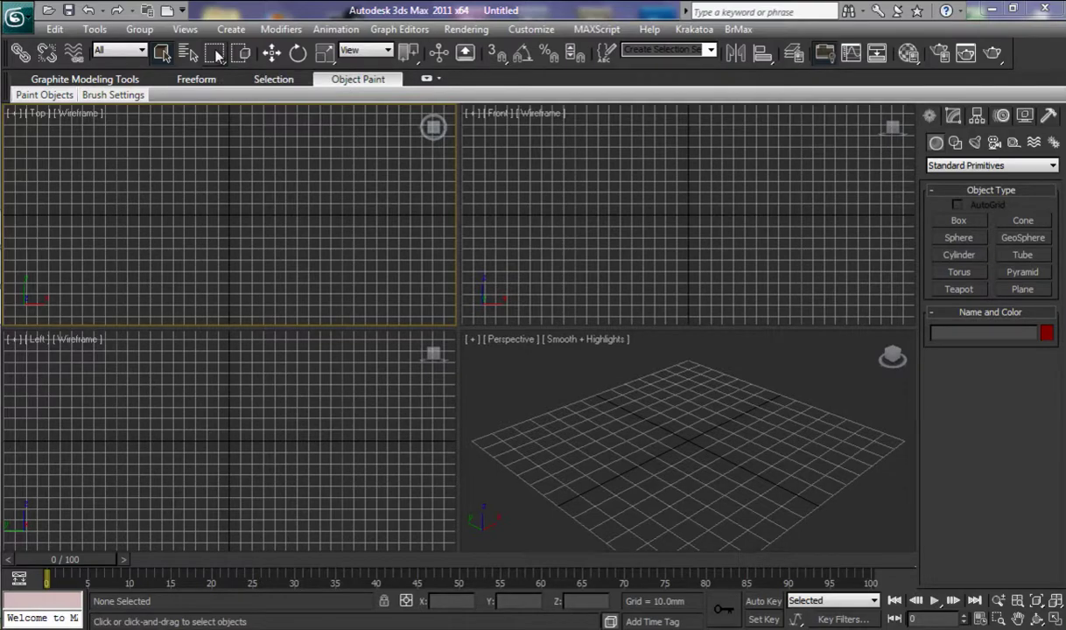
# - Switch the selection region shape to Circular Selection Region
pyautogui.click(217, 53)
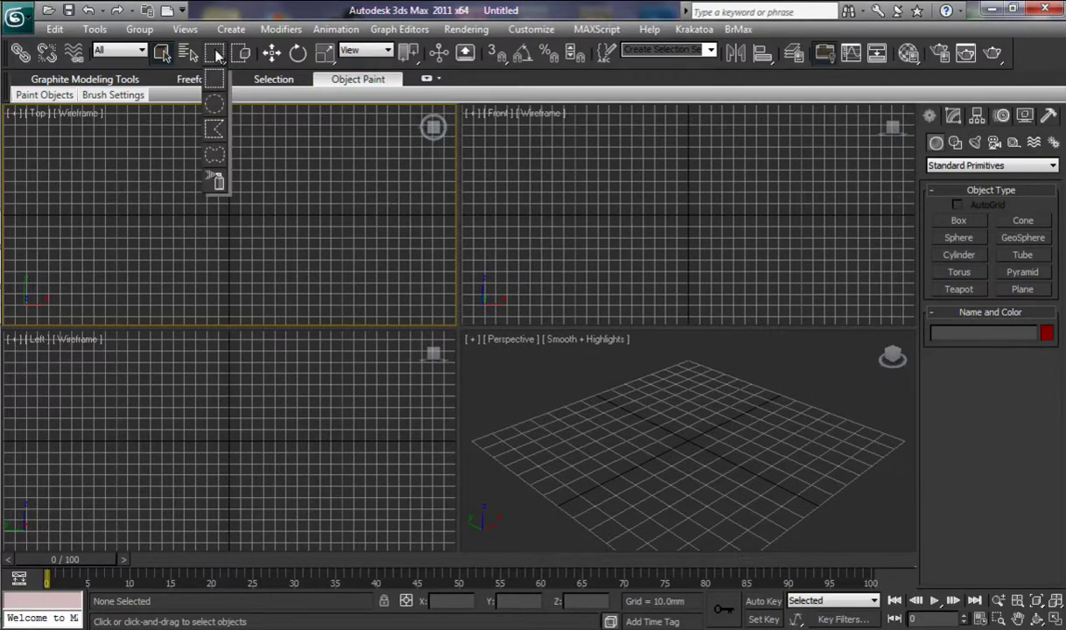
pyautogui.moveTo(217, 54); pyautogui.dragTo(219, 99)
pyautogui.moveTo(215, 104); pyautogui.dragTo(214, 105)
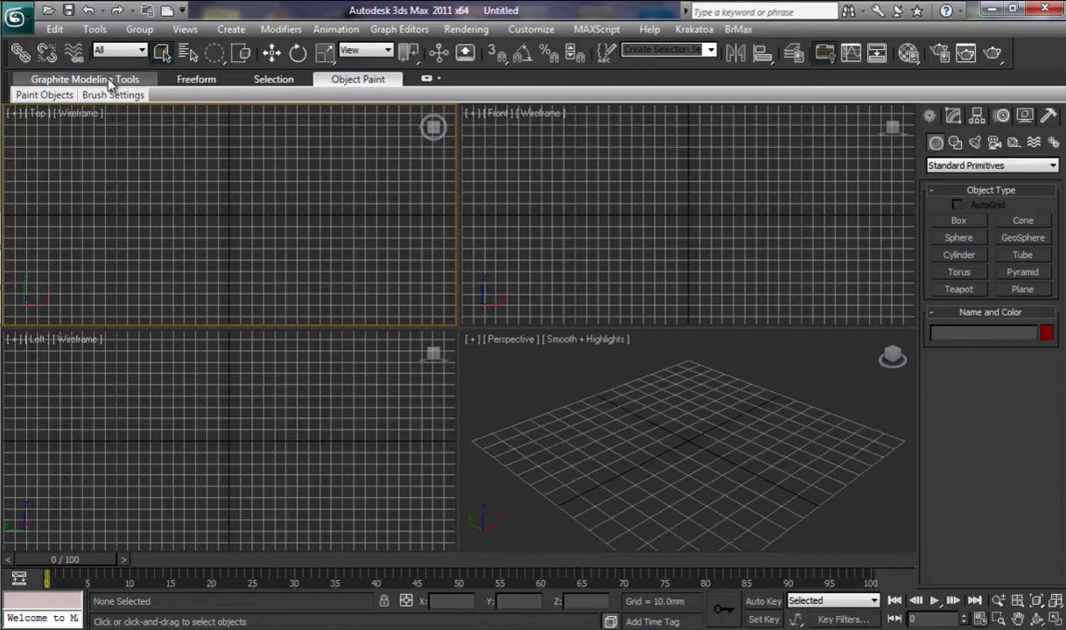
pyautogui.moveTo(52, 98)
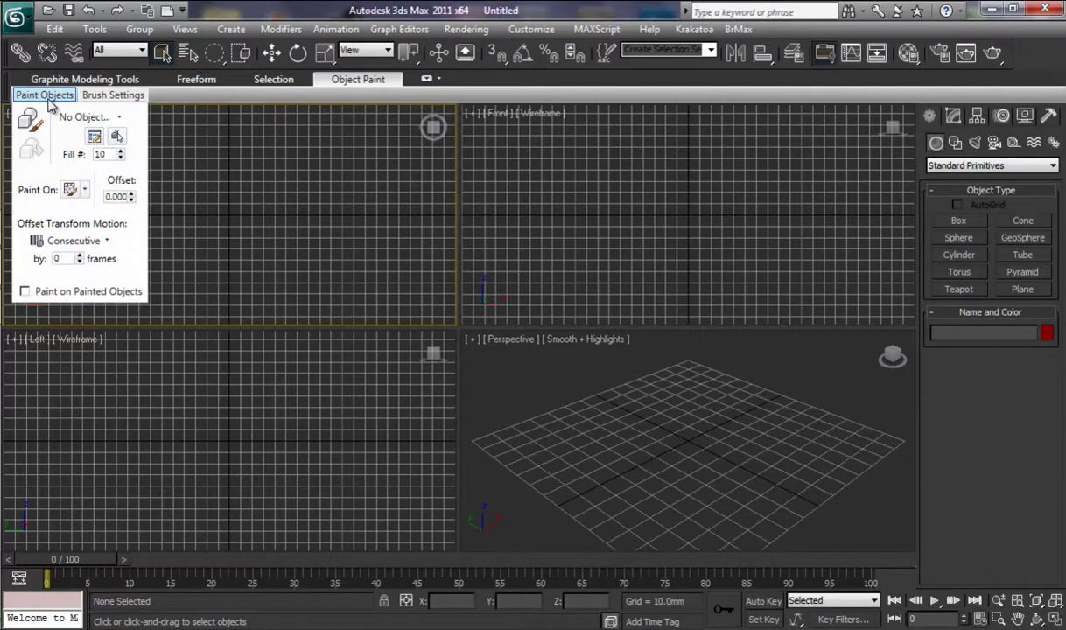
pyautogui.moveTo(99, 97)
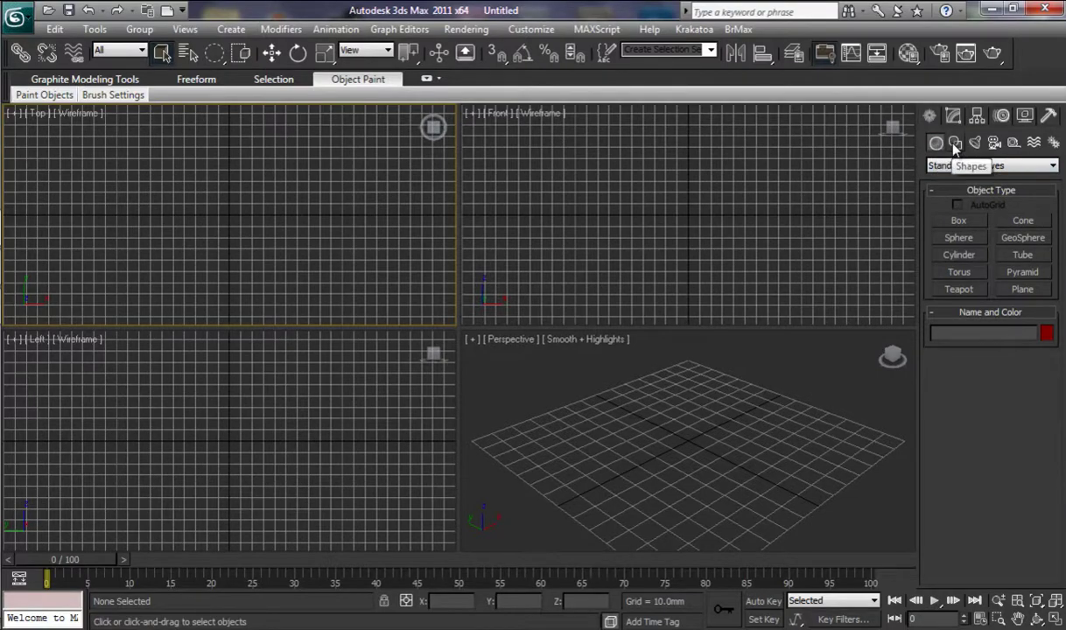
pyautogui.click(954, 145)
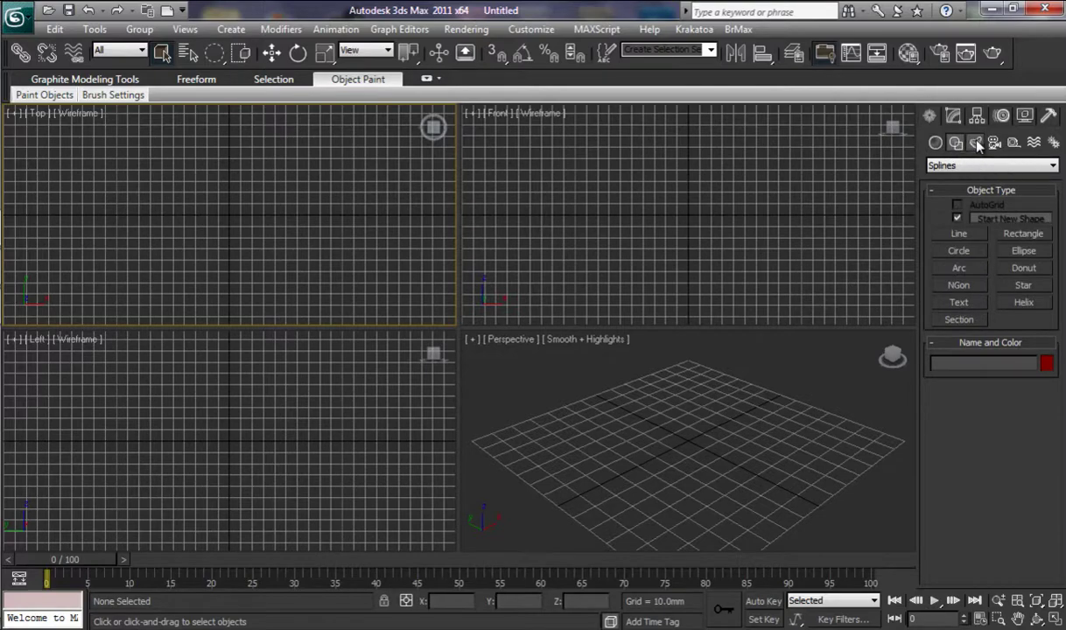
pyautogui.click(976, 144)
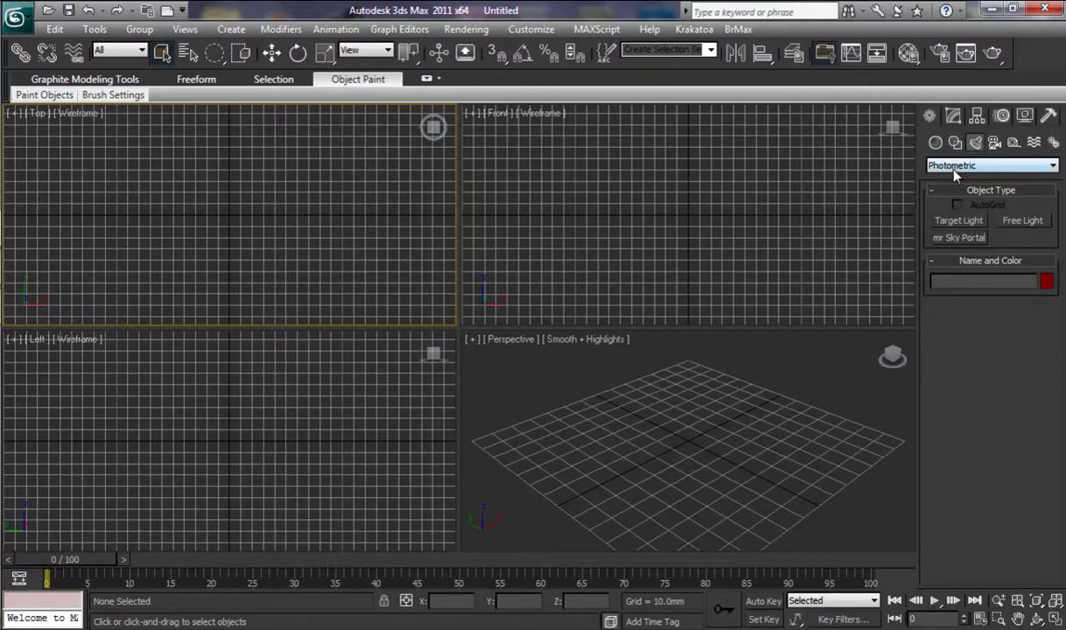
pyautogui.click(1054, 167)
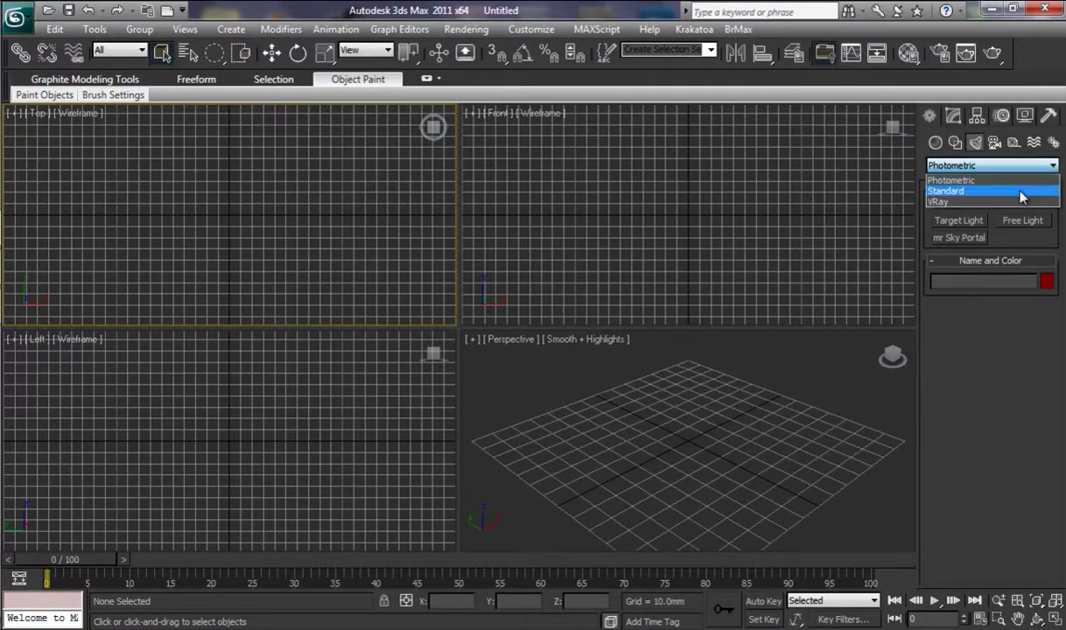
pyautogui.click(1022, 191)
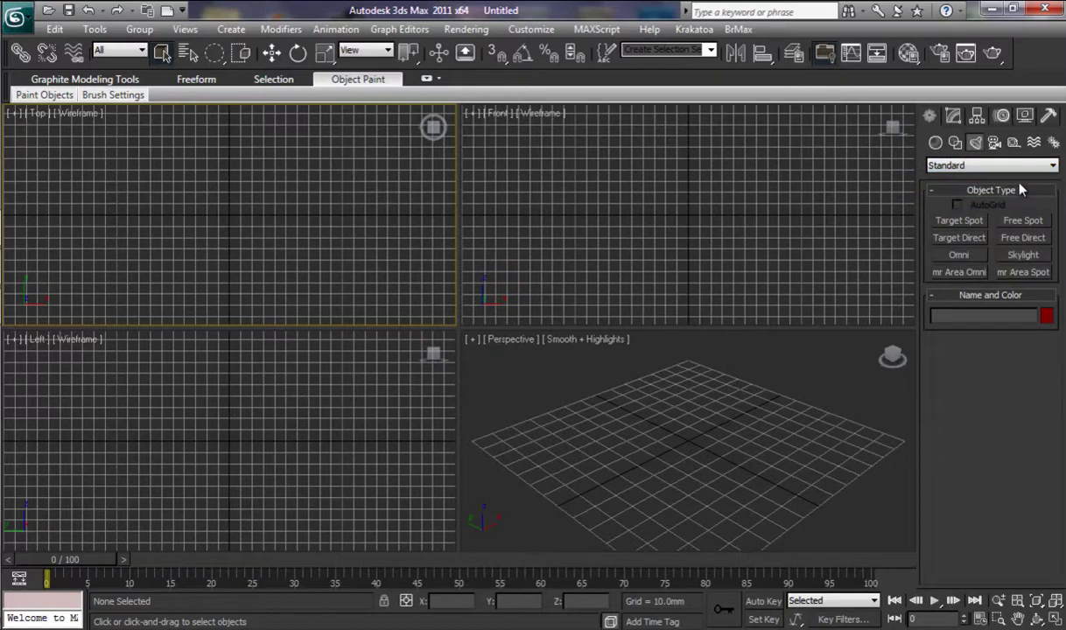
pyautogui.click(995, 145)
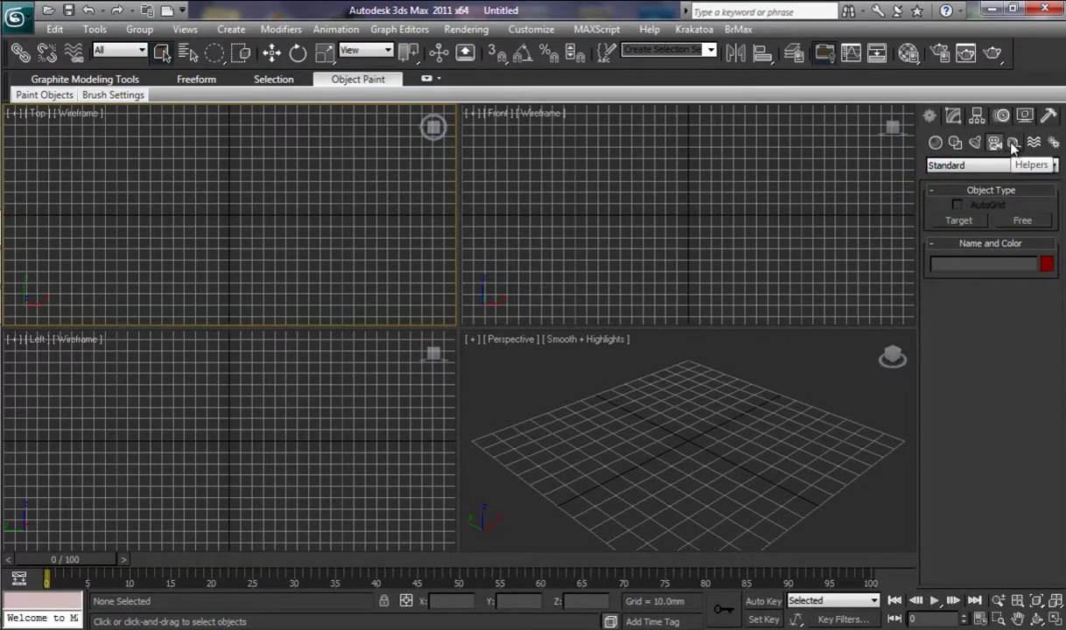
pyautogui.click(1012, 144)
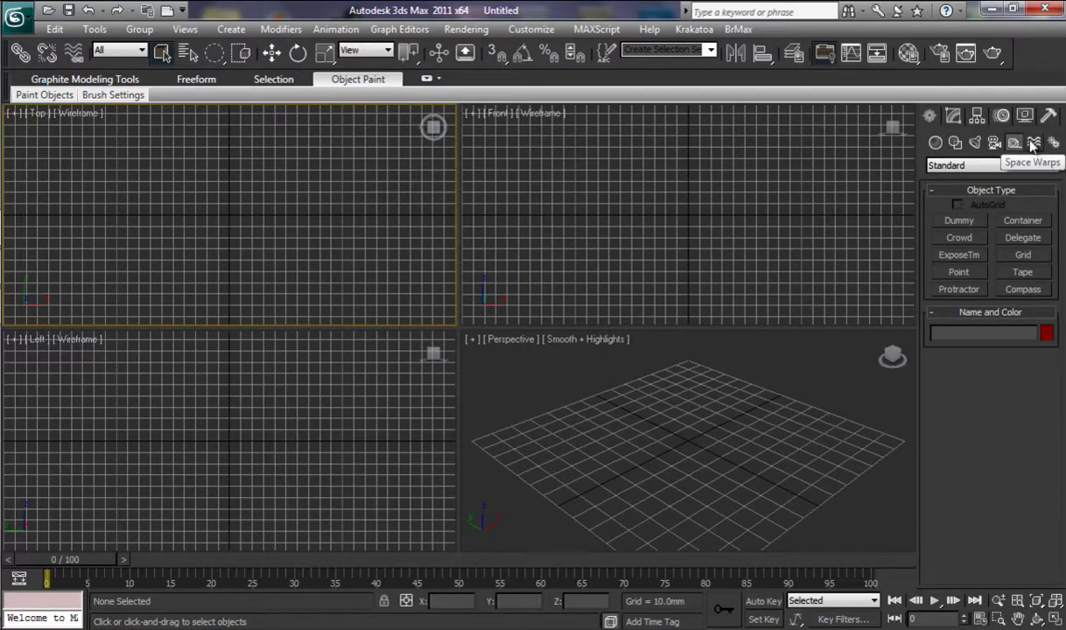
pyautogui.click(1033, 144)
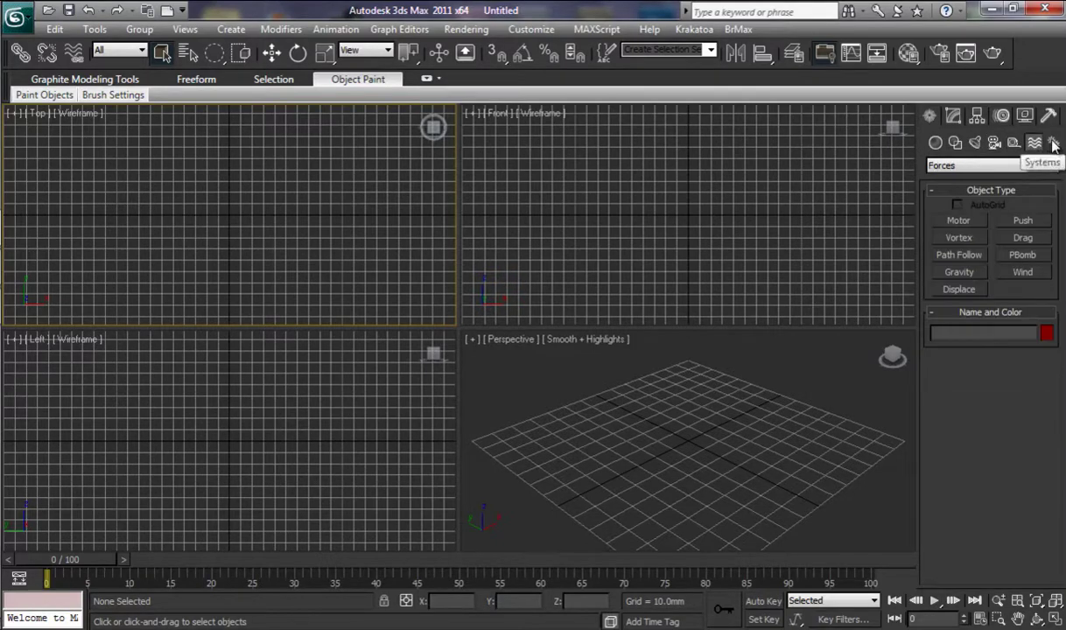
pyautogui.click(1054, 144)
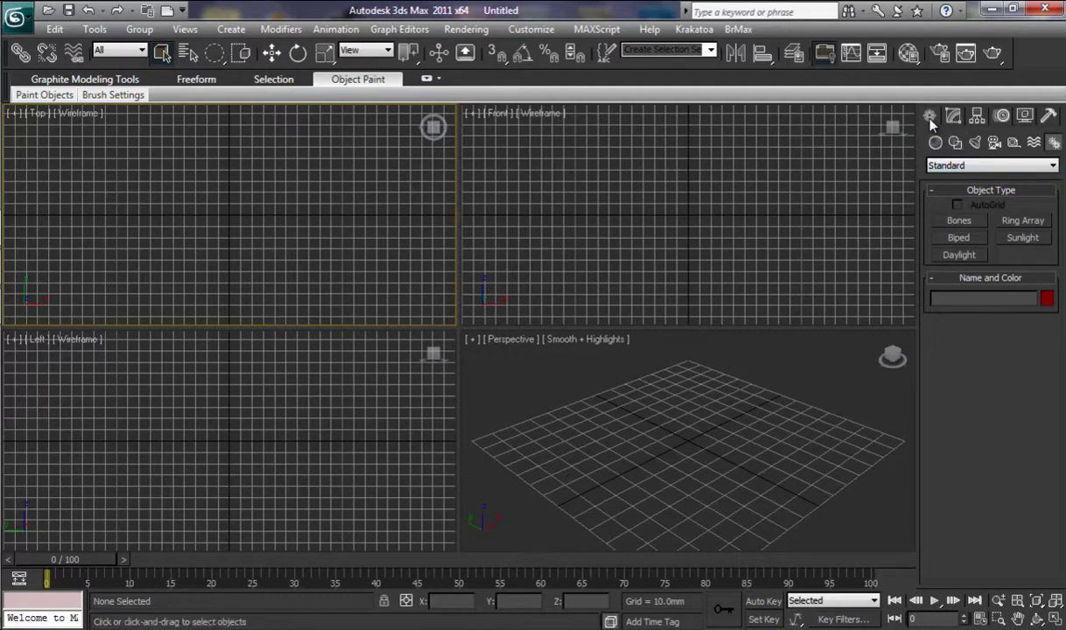
pyautogui.click(935, 143)
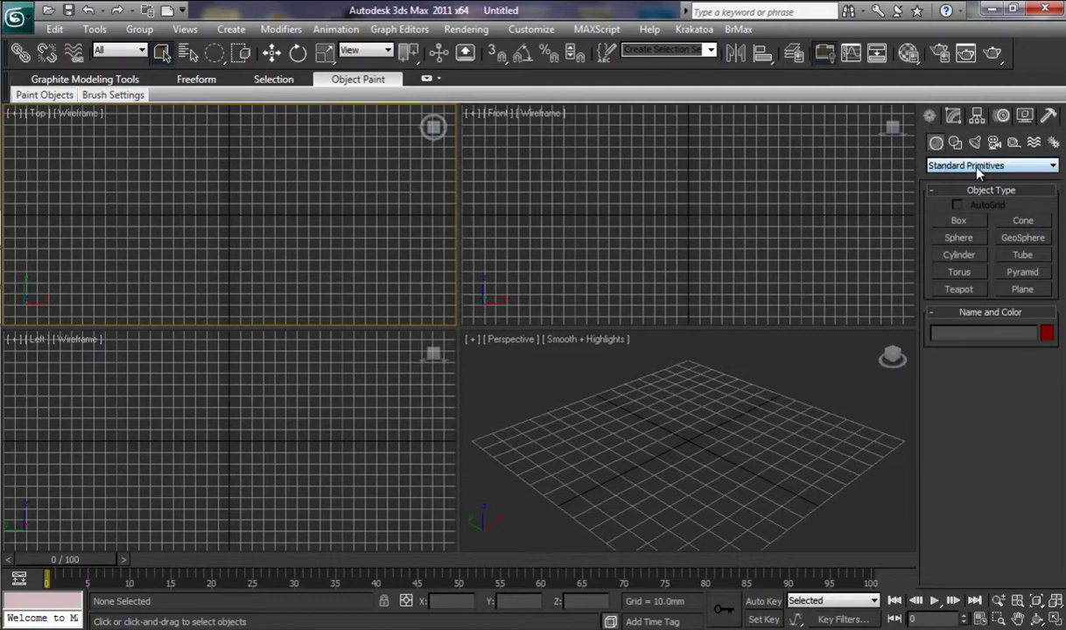
# - Keep Standard Primitives as the geometry category and arm the Box tool
pyautogui.click(1053, 166)
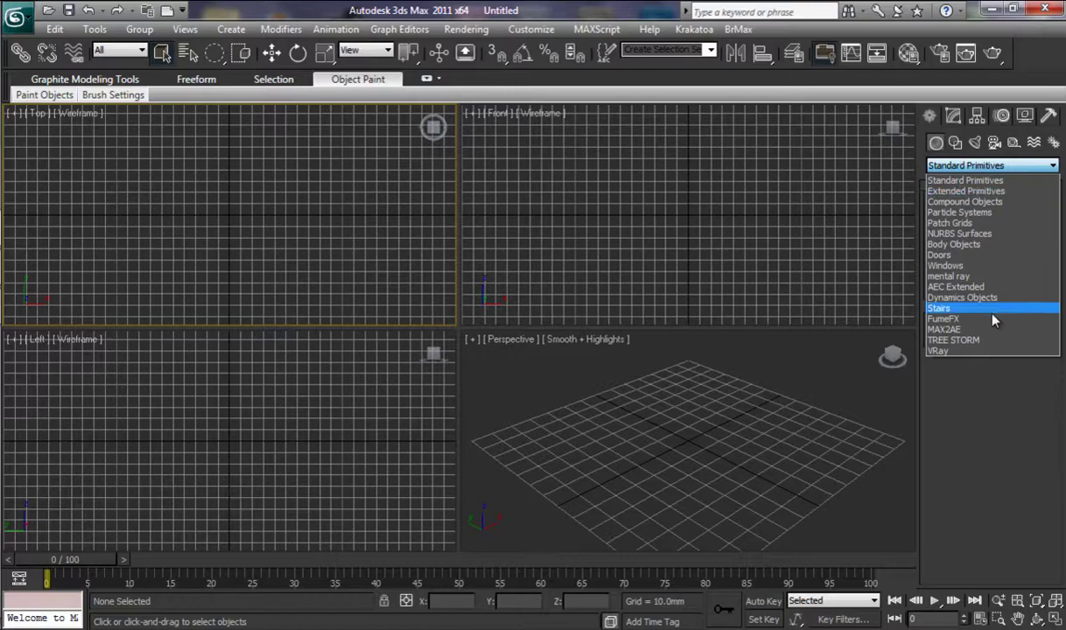
pyautogui.click(1054, 168)
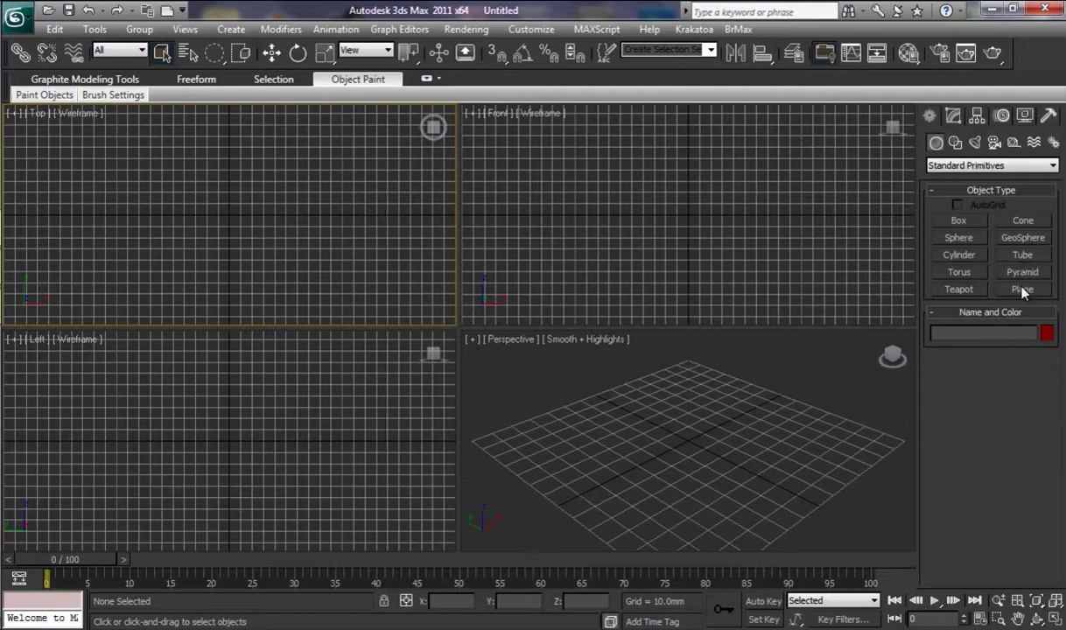
pyautogui.click(959, 222)
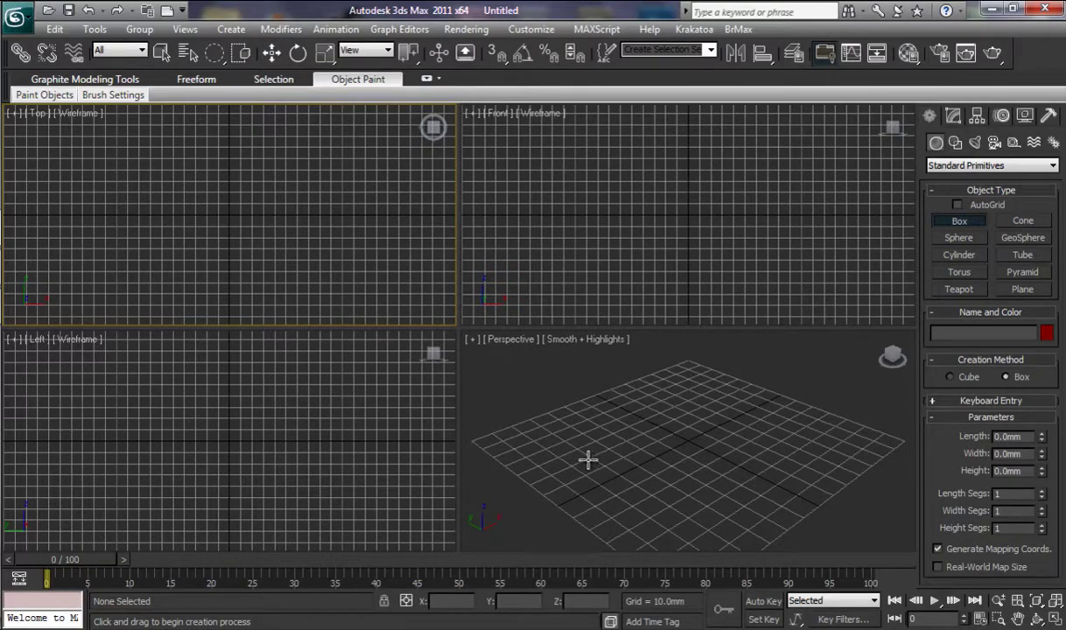
pyautogui.moveTo(587, 459); pyautogui.dragTo(741, 445)
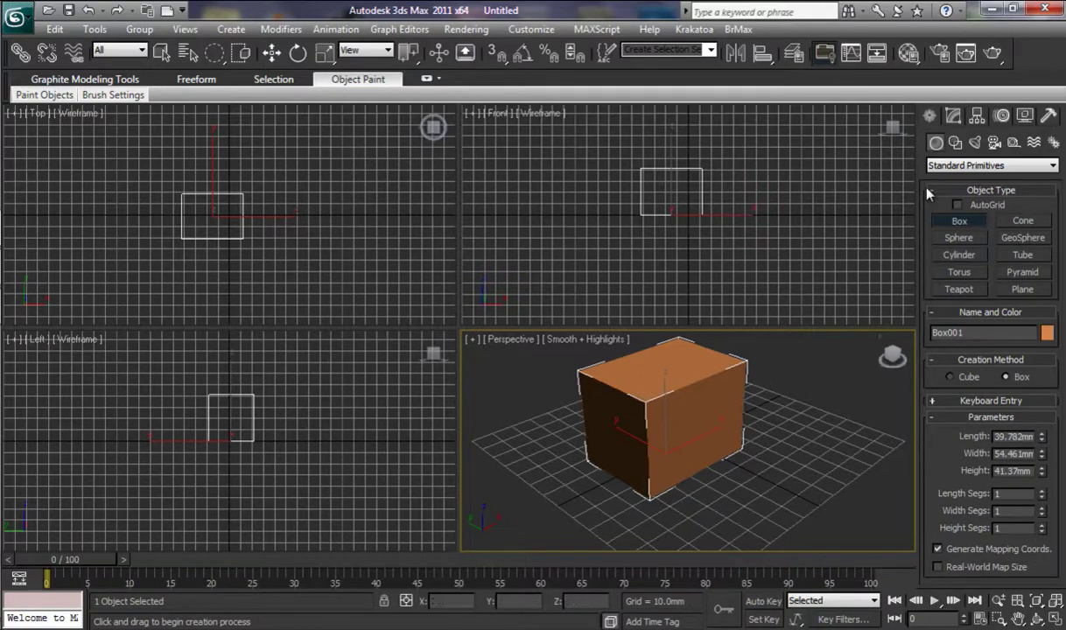
# - Shorten Box001's length with the Length spinner in the Modify panel
pyautogui.click(953, 117)
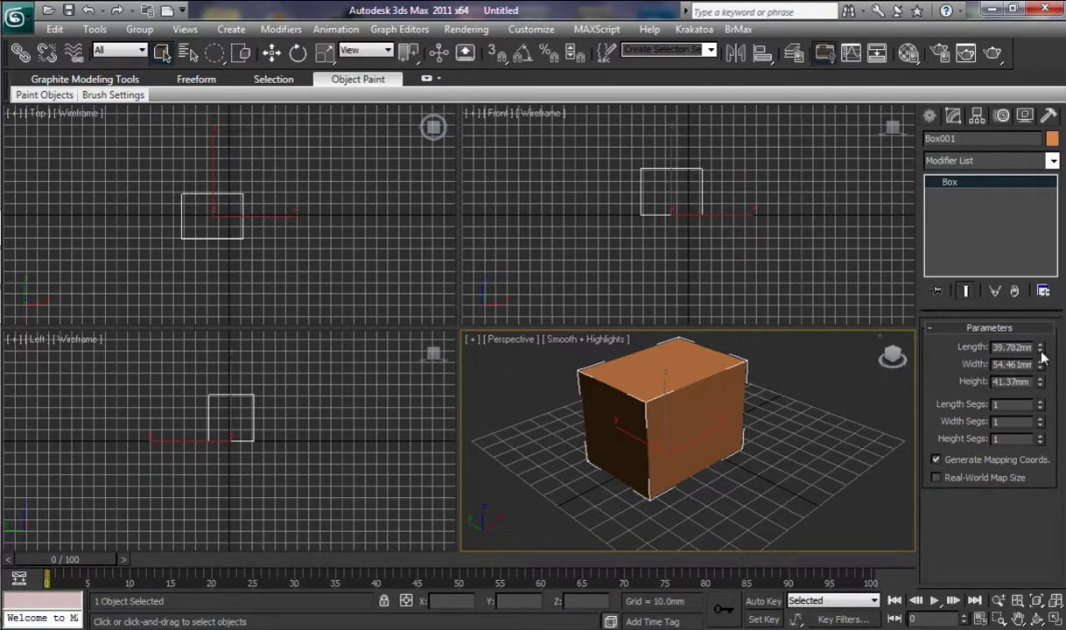
pyautogui.moveTo(1041, 353); pyautogui.dragTo(1042, 380)
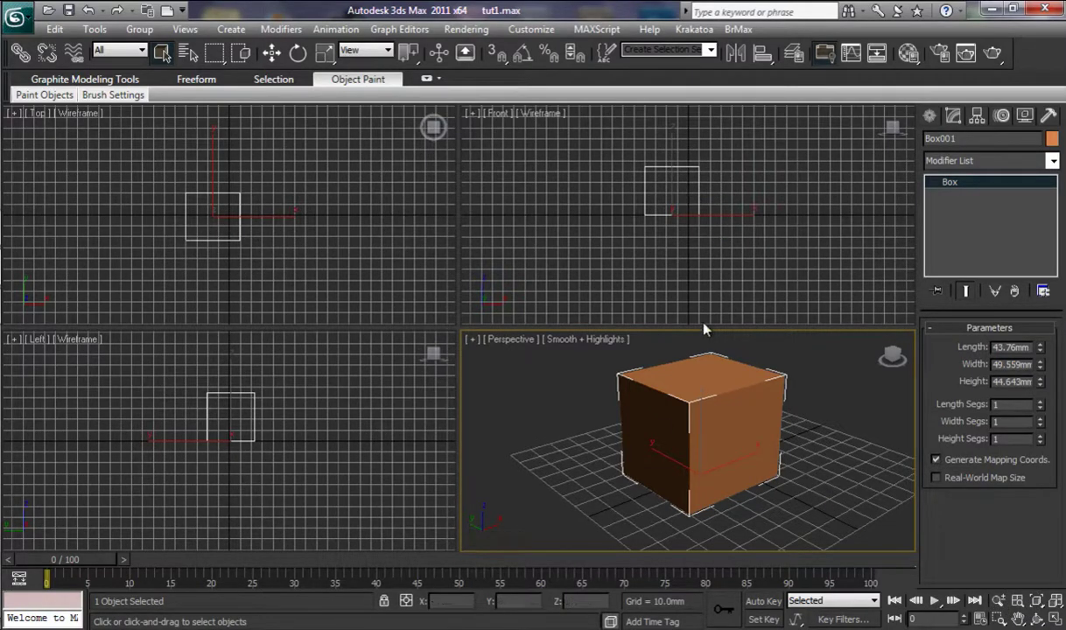
# - Open the [Perspective] viewport label menu listing the view types
pyautogui.click(514, 345)
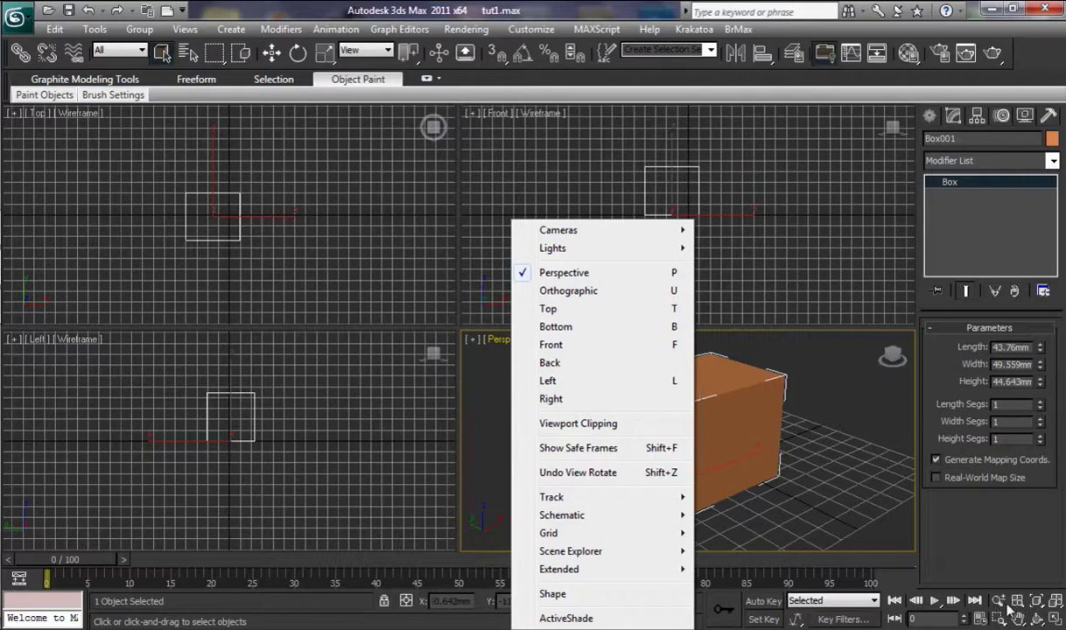
# - Zoom in on, orbit around, and pan across the box in the Perspective view
pyautogui.click(870, 517)
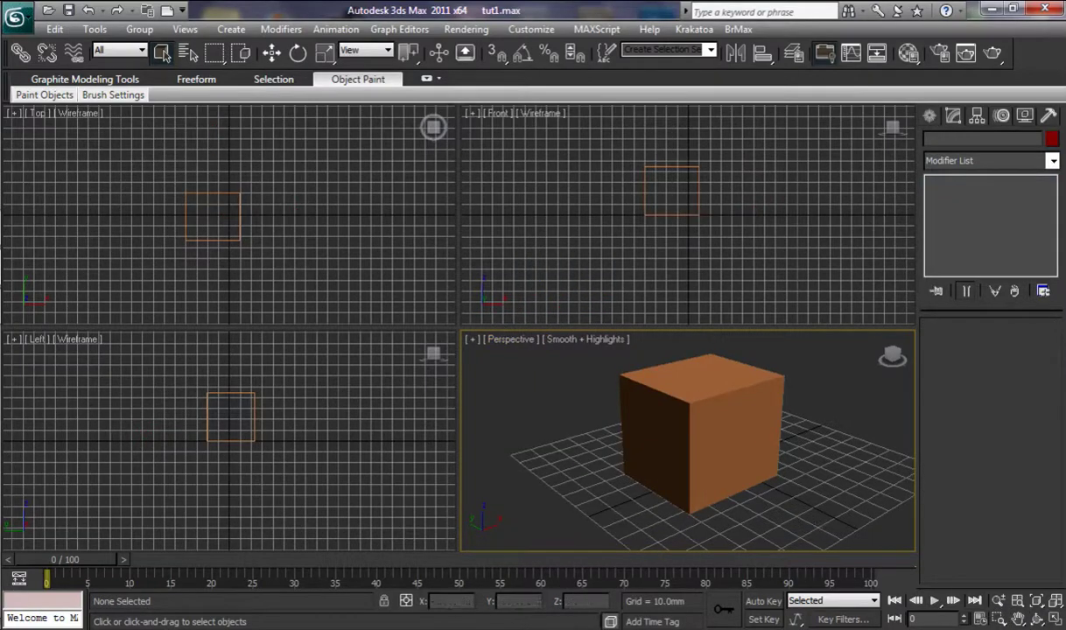
pyautogui.click(1000, 603)
pyautogui.moveTo(767, 497)
pyautogui.mouseDown()
pyautogui.moveTo(763, 455)
pyautogui.moveTo(769, 504)
pyautogui.moveTo(756, 509)
pyautogui.mouseUp()
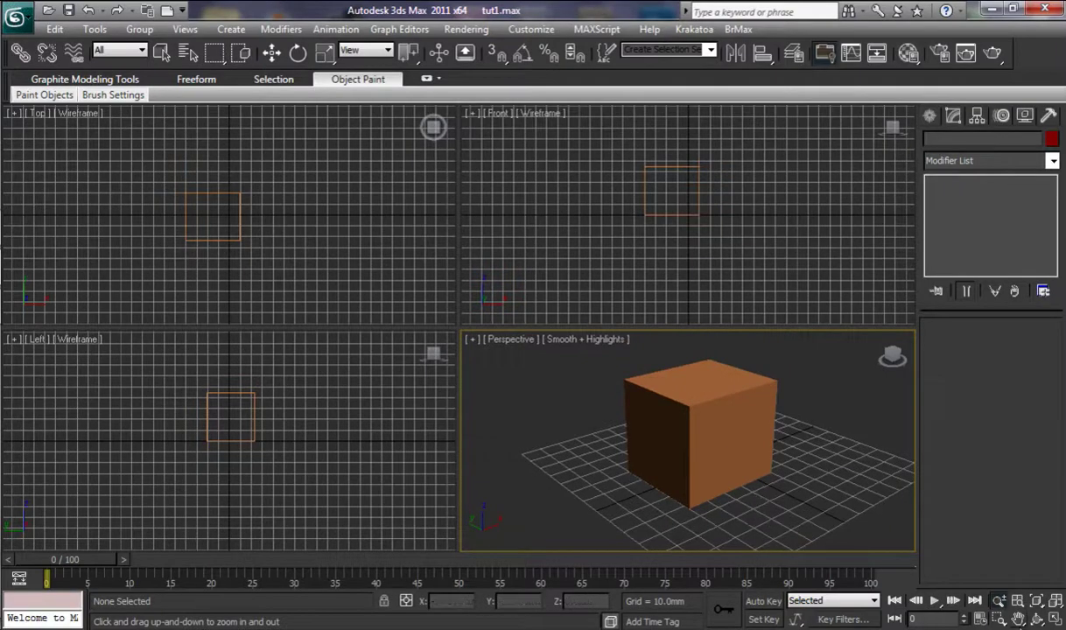
pyautogui.click(1038, 617)
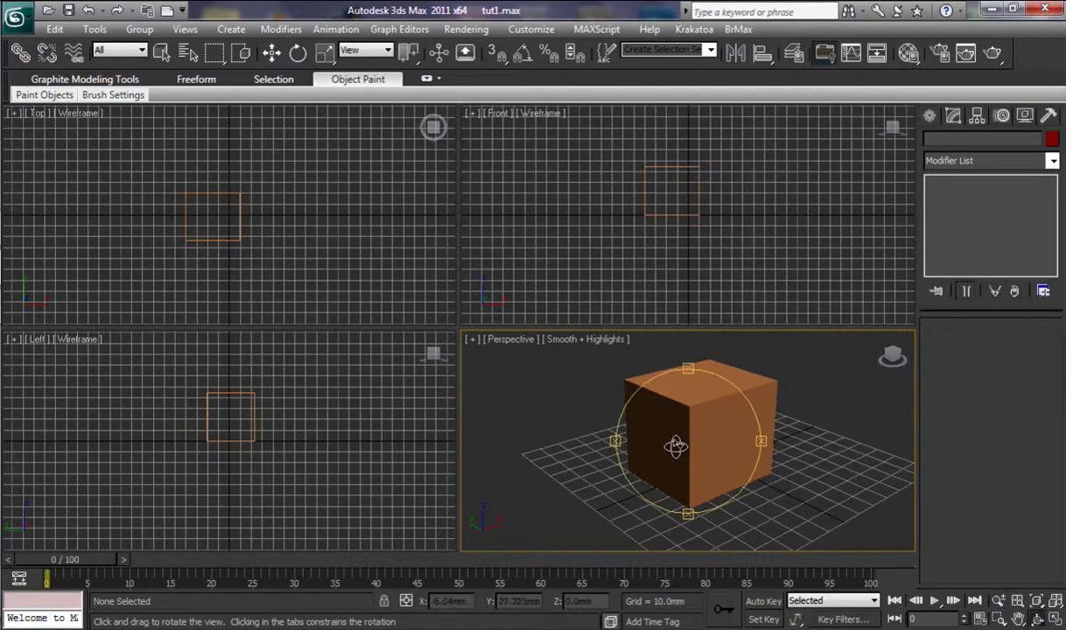
pyautogui.moveTo(676, 447); pyautogui.dragTo(700, 445)
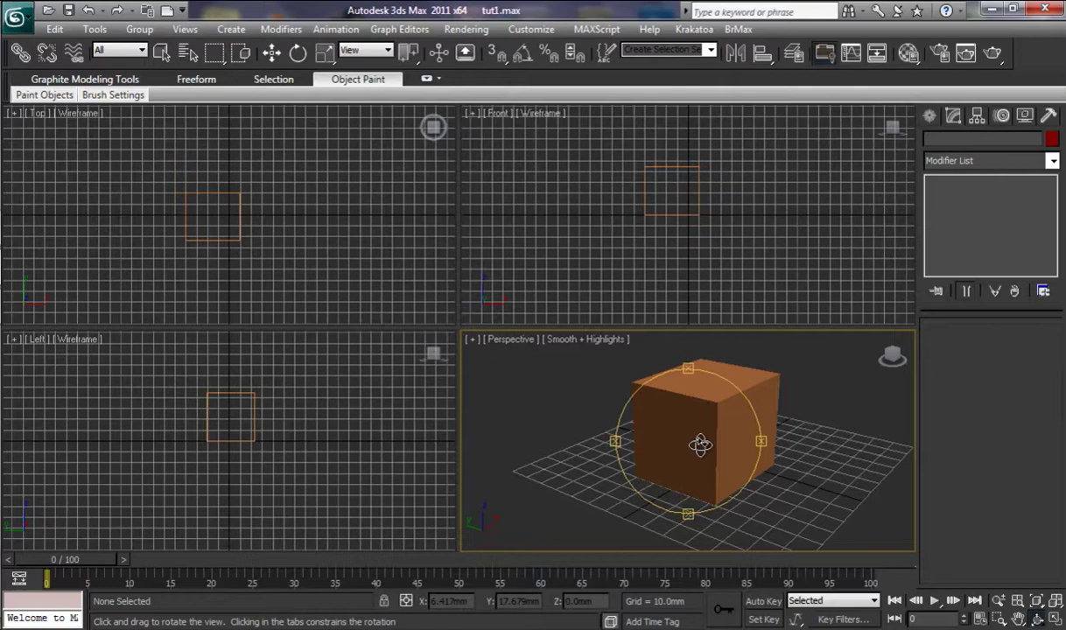
pyautogui.click(1018, 619)
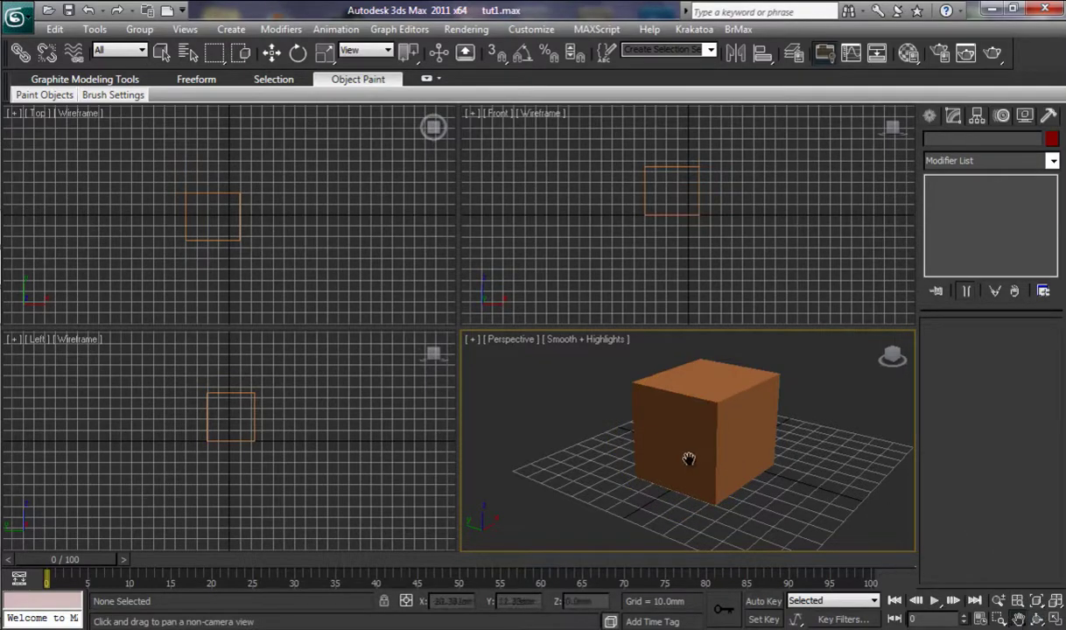
pyautogui.moveTo(689, 458)
pyautogui.mouseDown()
pyautogui.moveTo(716, 469)
pyautogui.moveTo(728, 435)
pyautogui.moveTo(638, 504)
pyautogui.moveTo(684, 426)
pyautogui.moveTo(764, 510)
pyautogui.moveTo(828, 433)
pyautogui.moveTo(705, 497)
pyautogui.moveTo(626, 474)
pyautogui.moveTo(678, 445)
pyautogui.moveTo(662, 450)
pyautogui.moveTo(670, 450)
pyautogui.mouseUp()
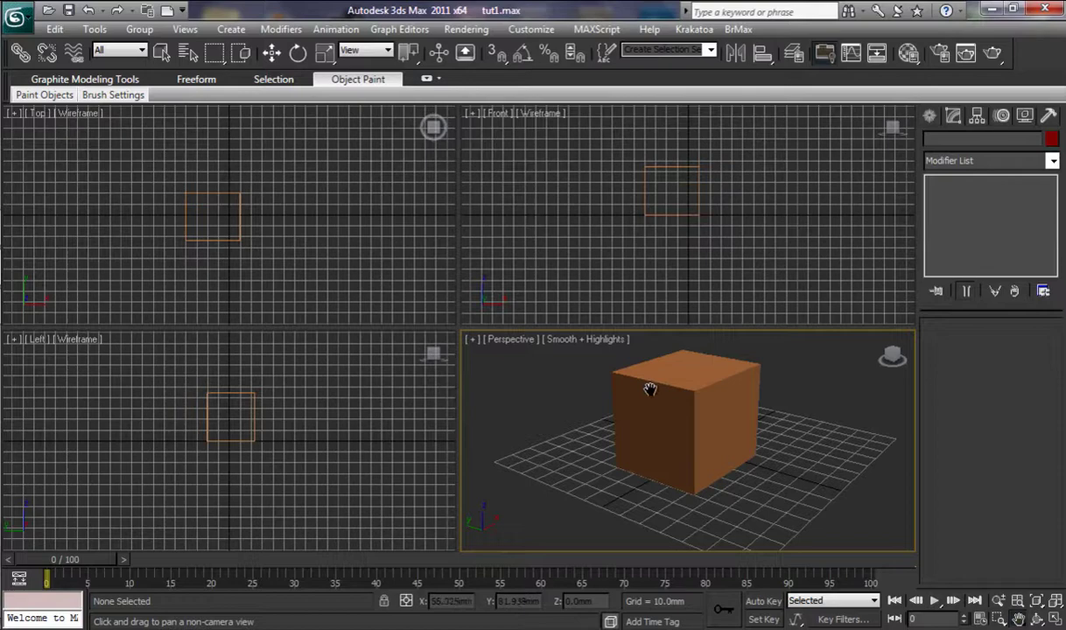
pyautogui.click(1055, 618)
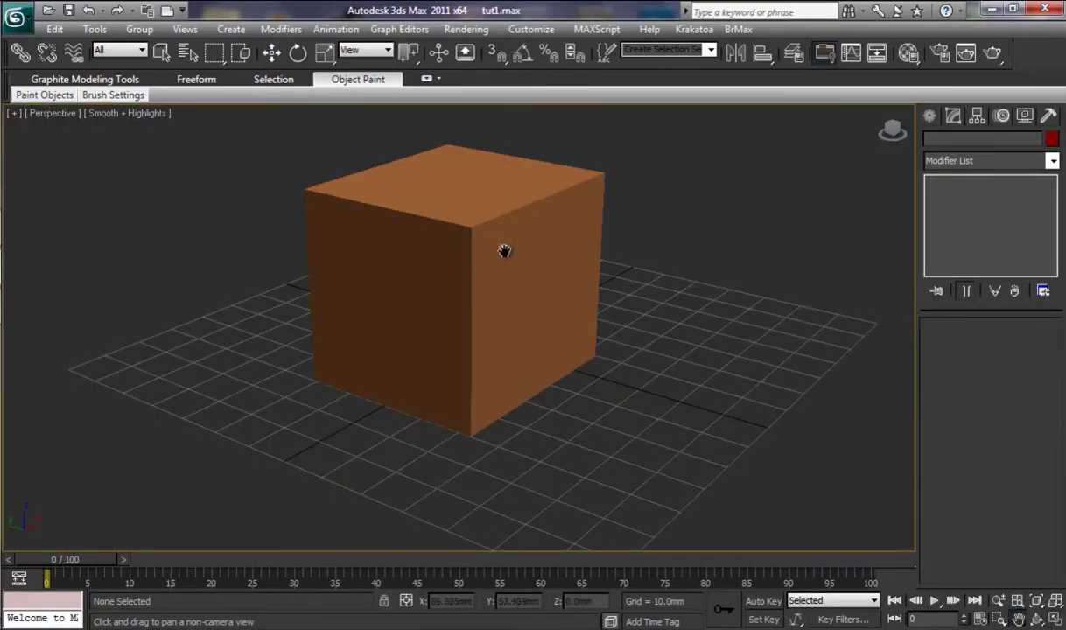
pyautogui.click(1055, 617)
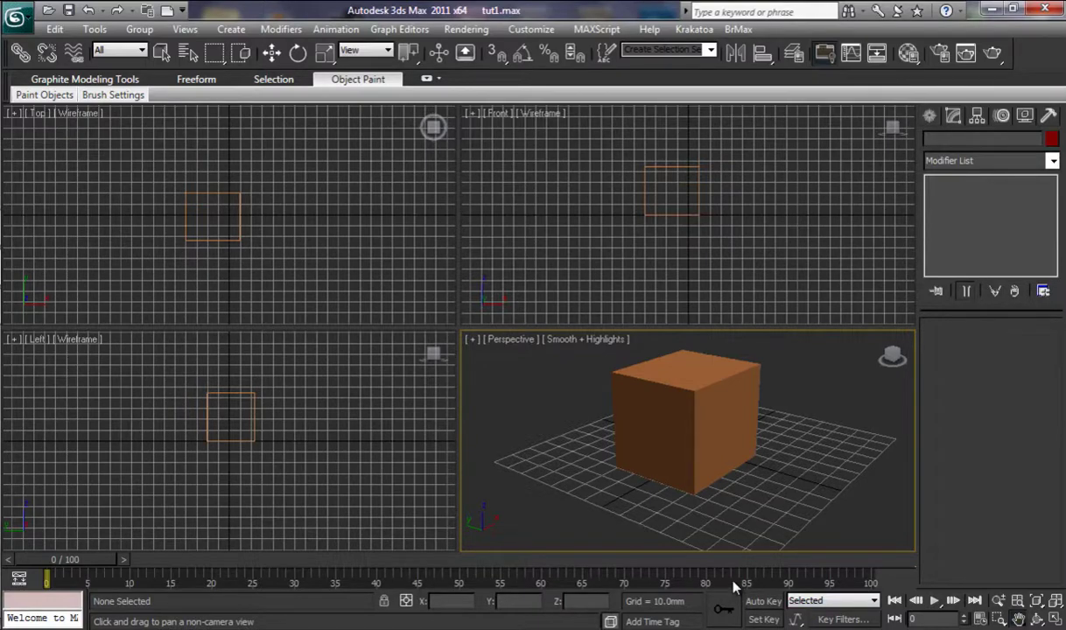
# - Select the box with Select and Move and turn on Auto Key
pyautogui.press('Escape')
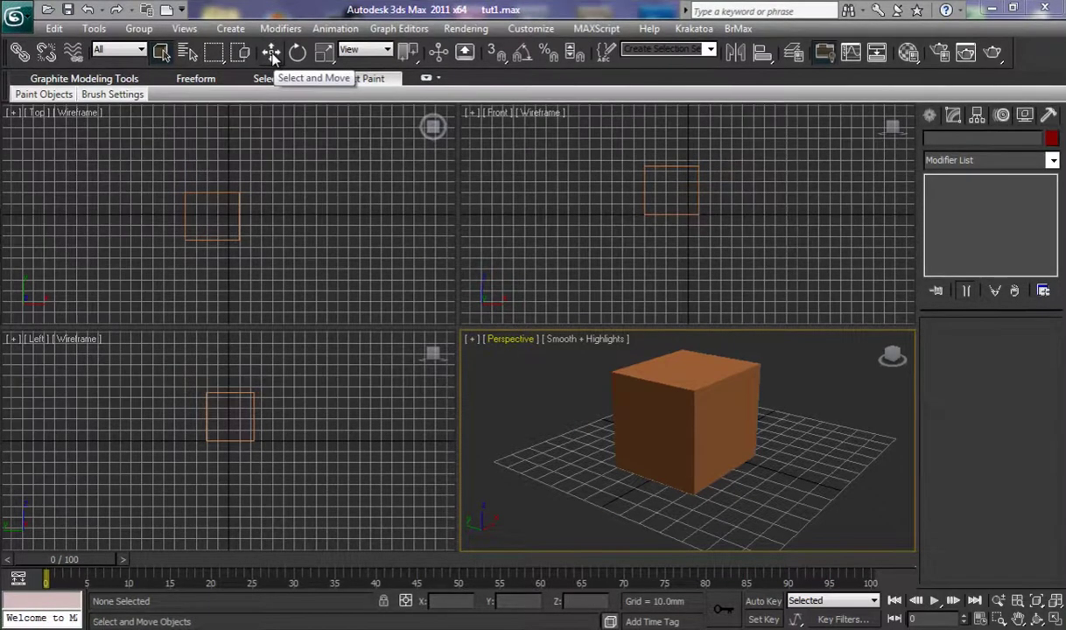
pyautogui.click(271, 54)
pyautogui.click(694, 400)
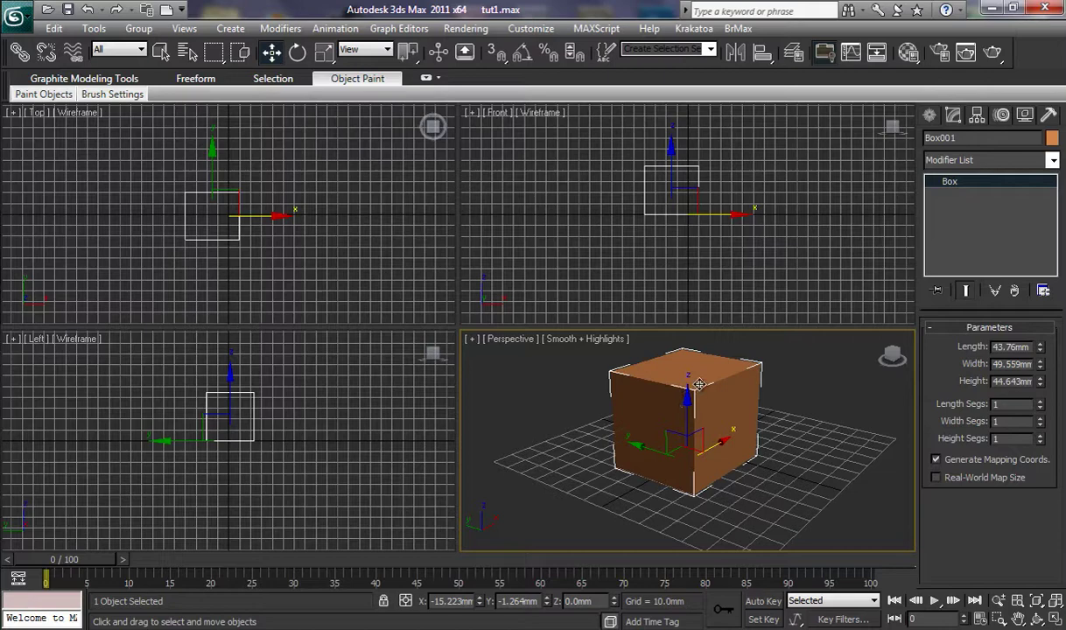
pyautogui.click(763, 602)
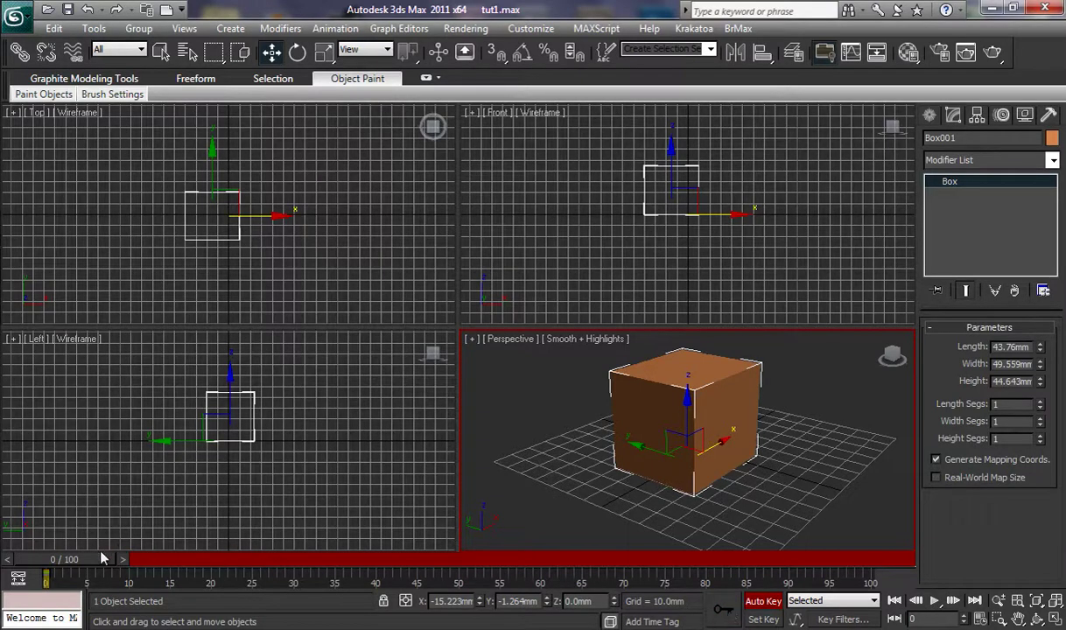
# - Key the box moving along X at frame 1 and along Y at frame 2
pyautogui.moveTo(88, 565); pyautogui.dragTo(93, 567)
pyautogui.press('w')
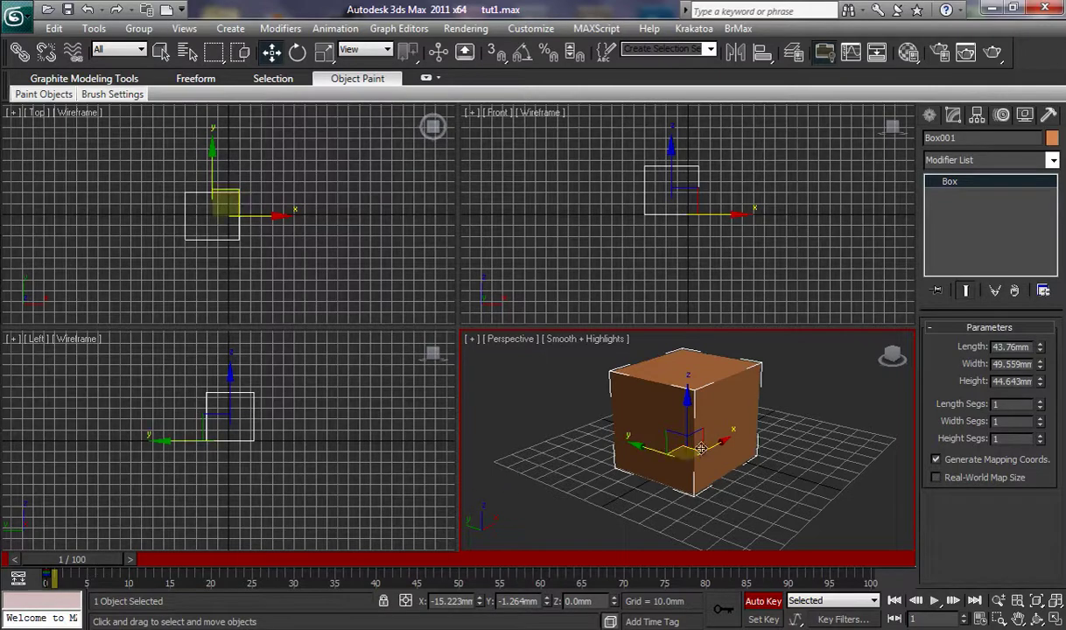
pyautogui.moveTo(727, 440); pyautogui.dragTo(497, 571)
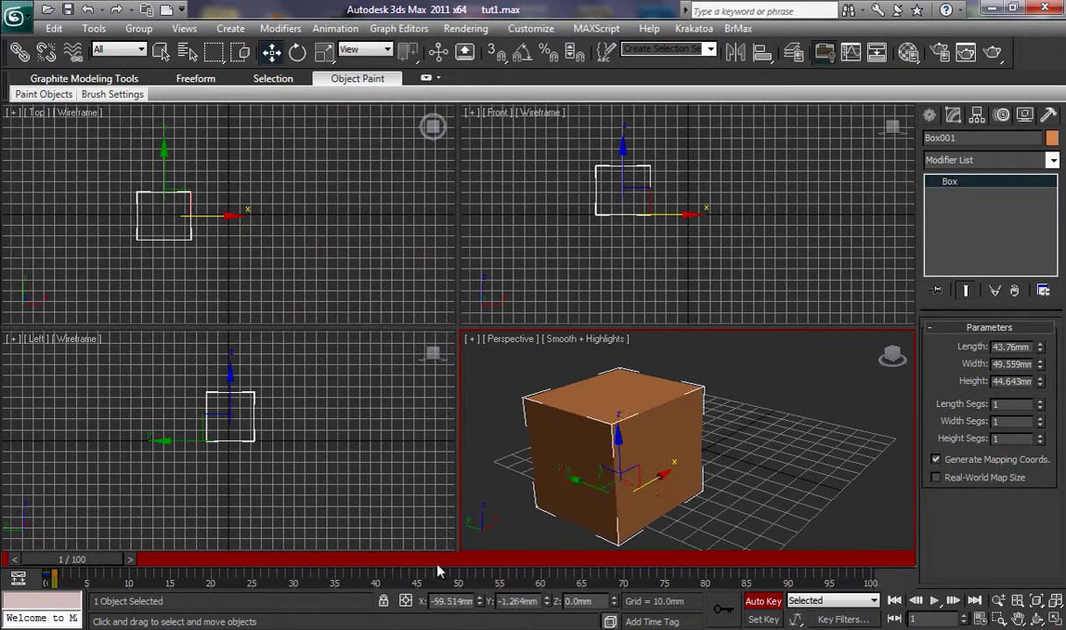
pyautogui.press('q')
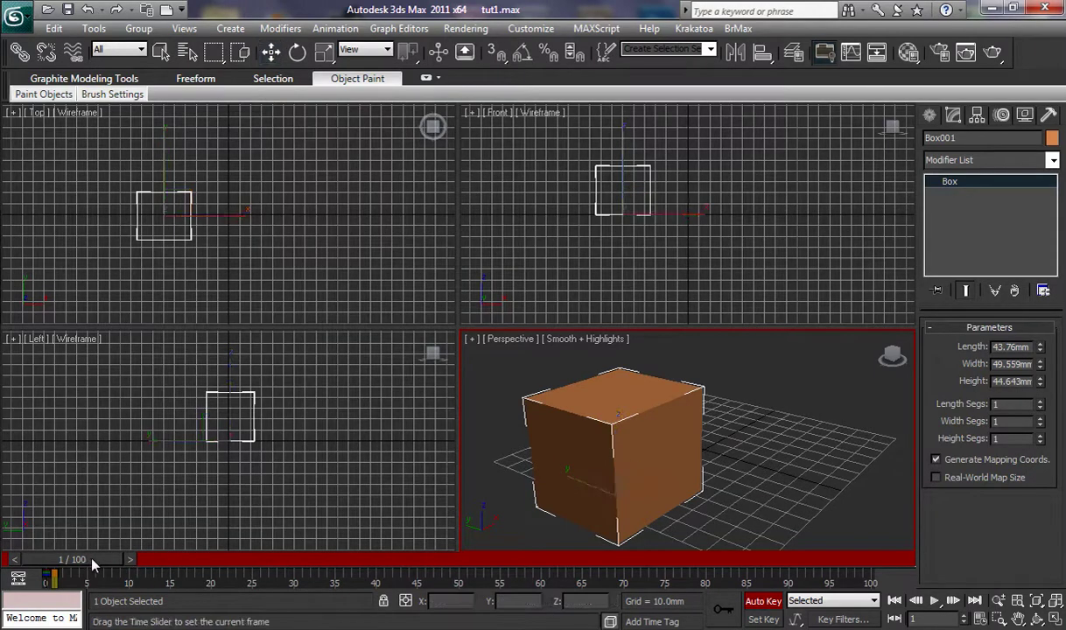
pyautogui.moveTo(88, 561); pyautogui.dragTo(96, 561)
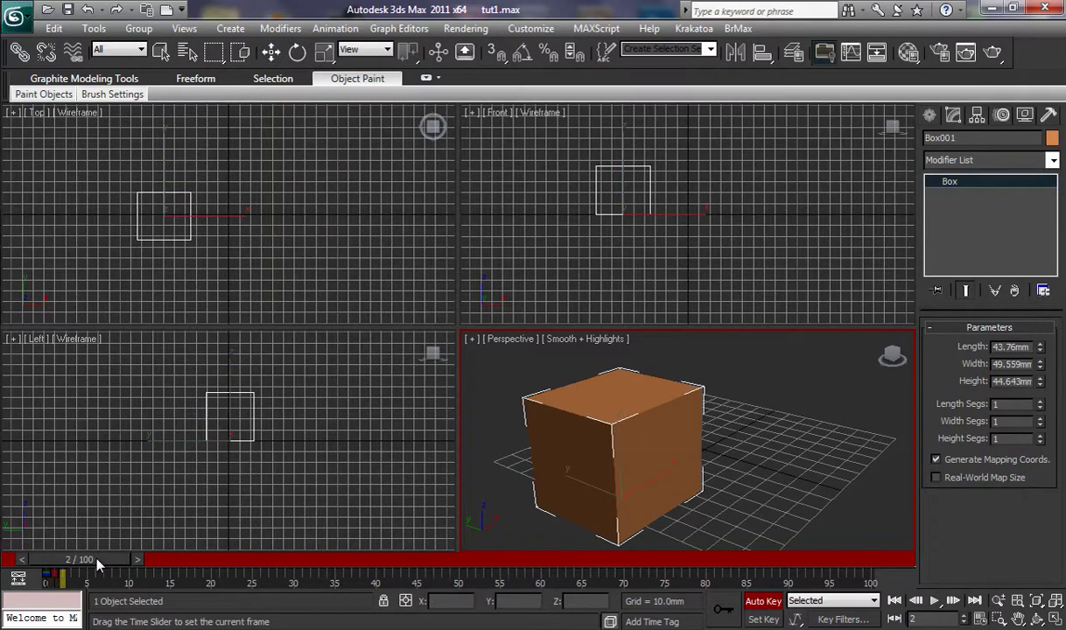
pyautogui.press('w')
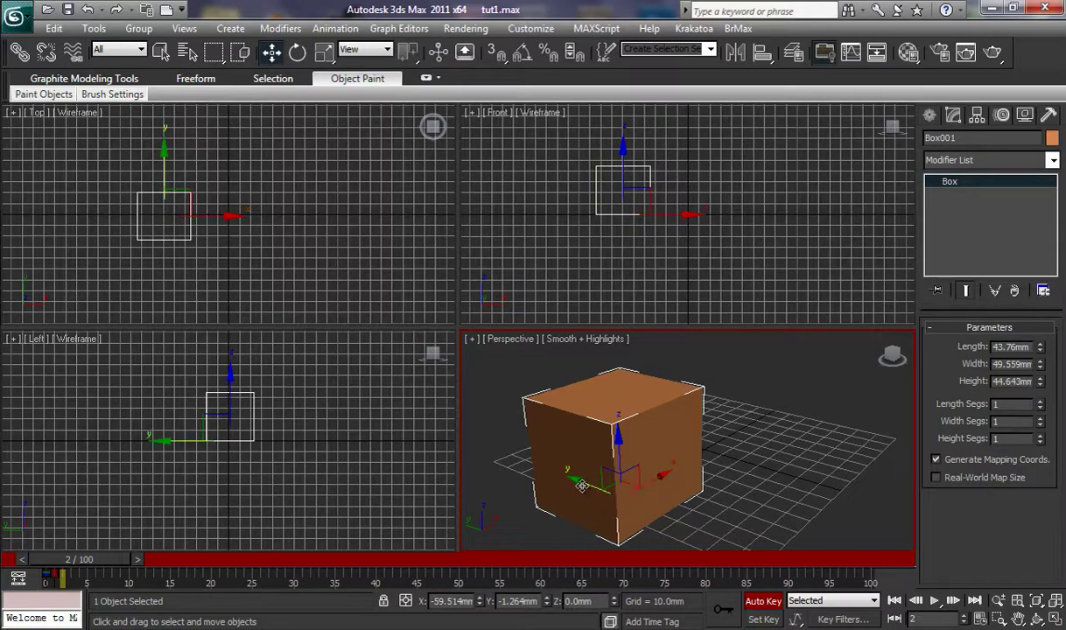
pyautogui.moveTo(582, 486); pyautogui.dragTo(520, 470)
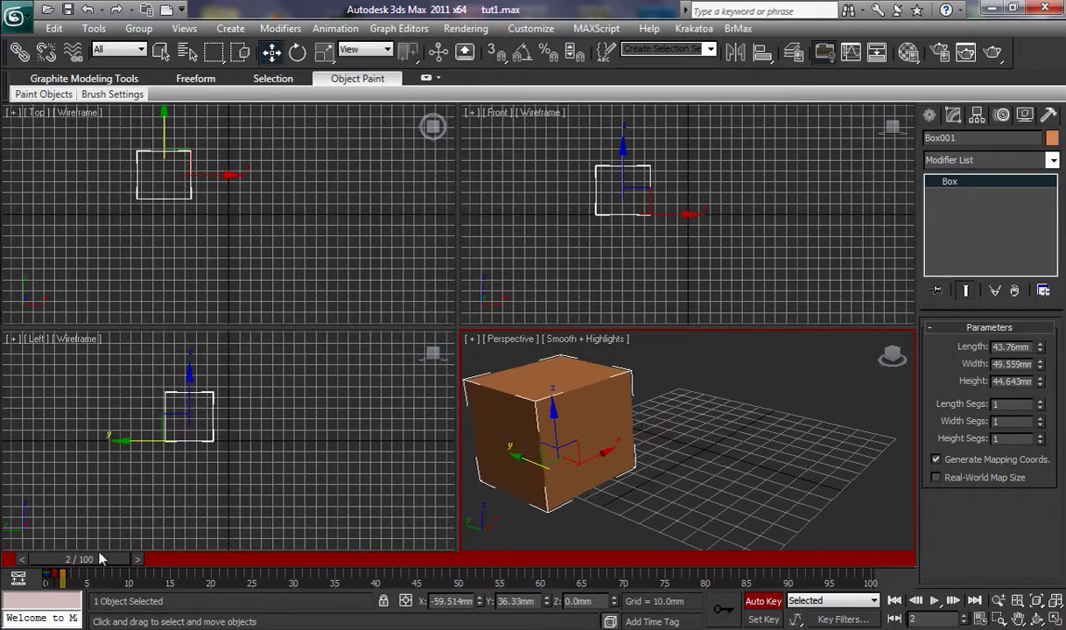
# - Raise the box along Z to 23.898mm at frame 3, then turn Auto Key off
pyautogui.moveTo(95, 558); pyautogui.dragTo(101, 560)
pyautogui.moveTo(553, 398); pyautogui.dragTo(557, 361)
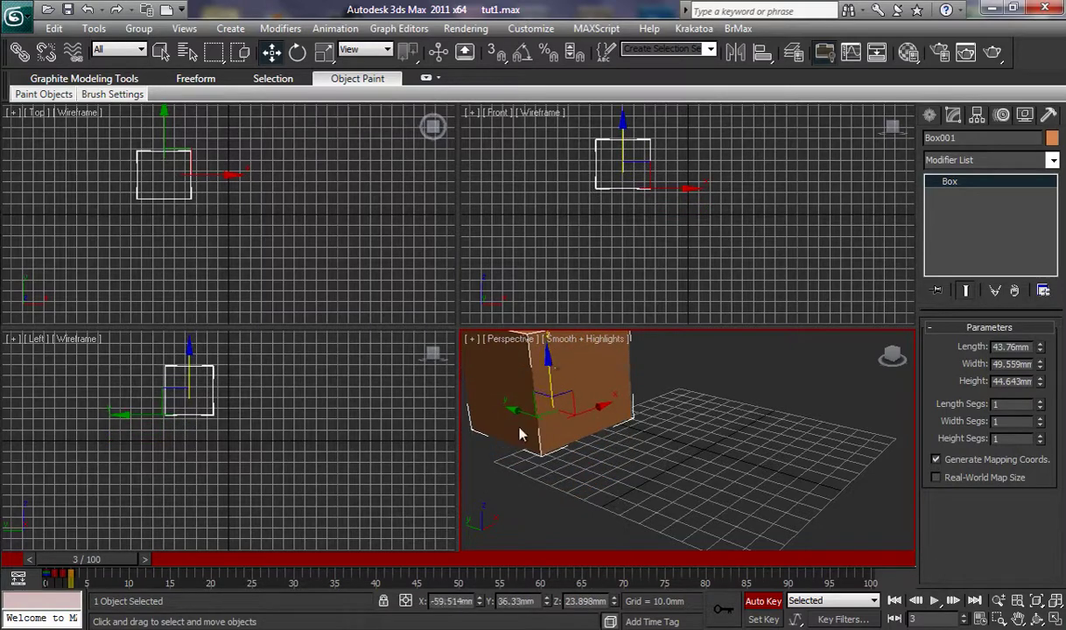
pyautogui.click(760, 601)
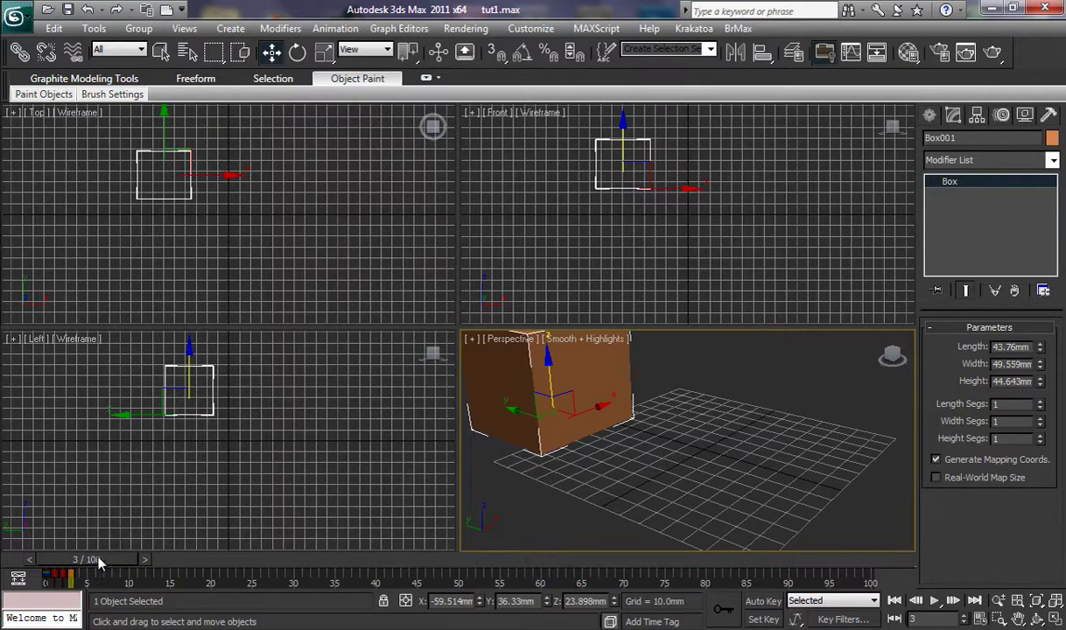
pyautogui.click(99, 562)
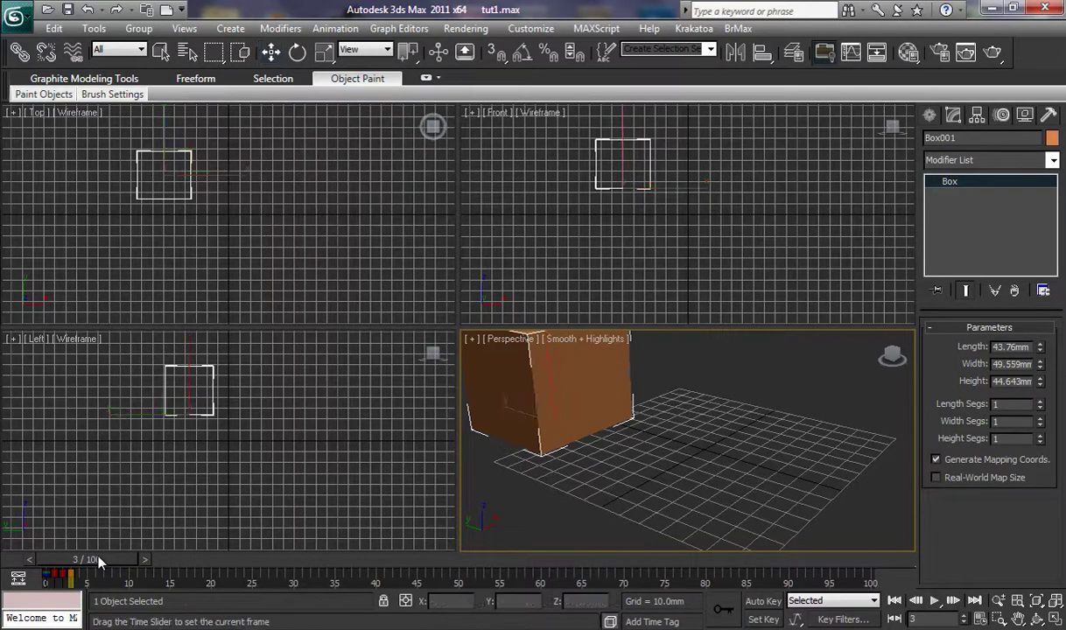
pyautogui.click(916, 602)
pyautogui.click(916, 602)
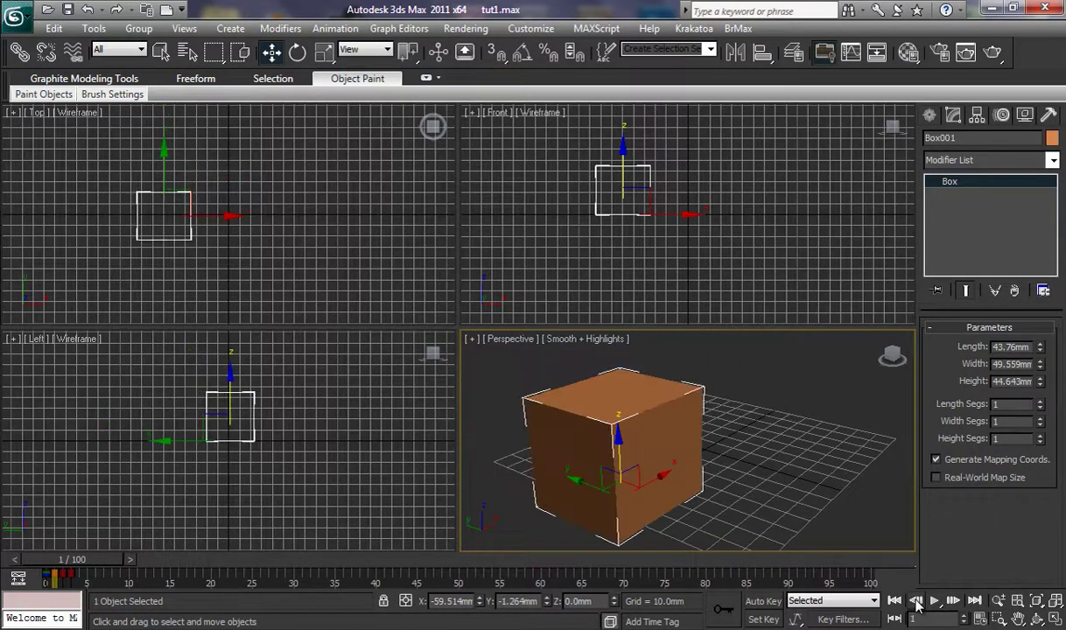
pyautogui.click(916, 602)
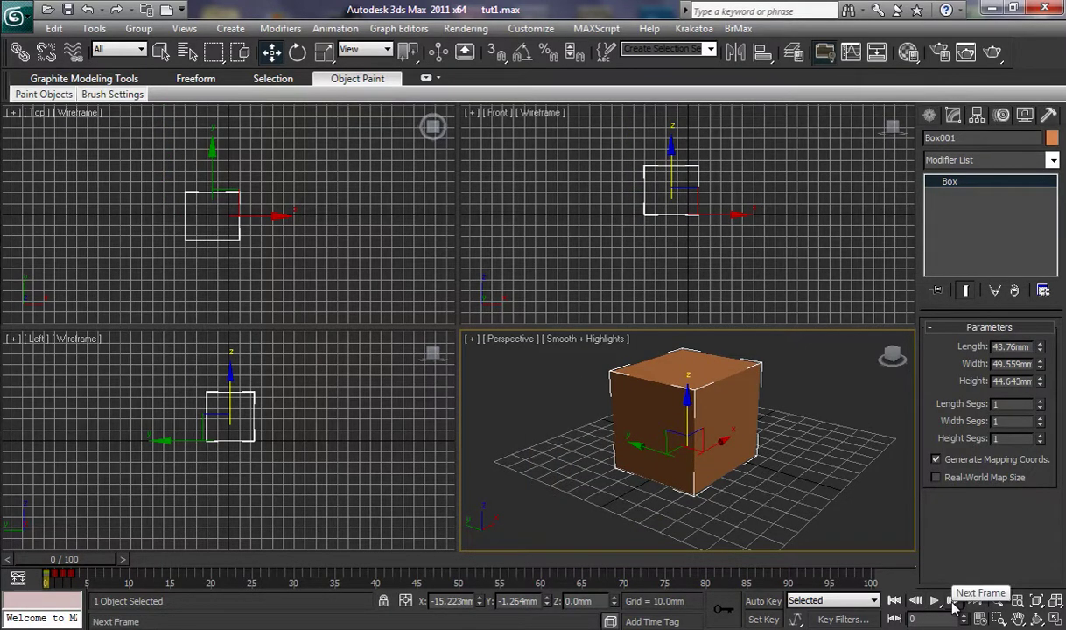
pyautogui.click(953, 601)
pyautogui.click(953, 601)
pyautogui.click(953, 601)
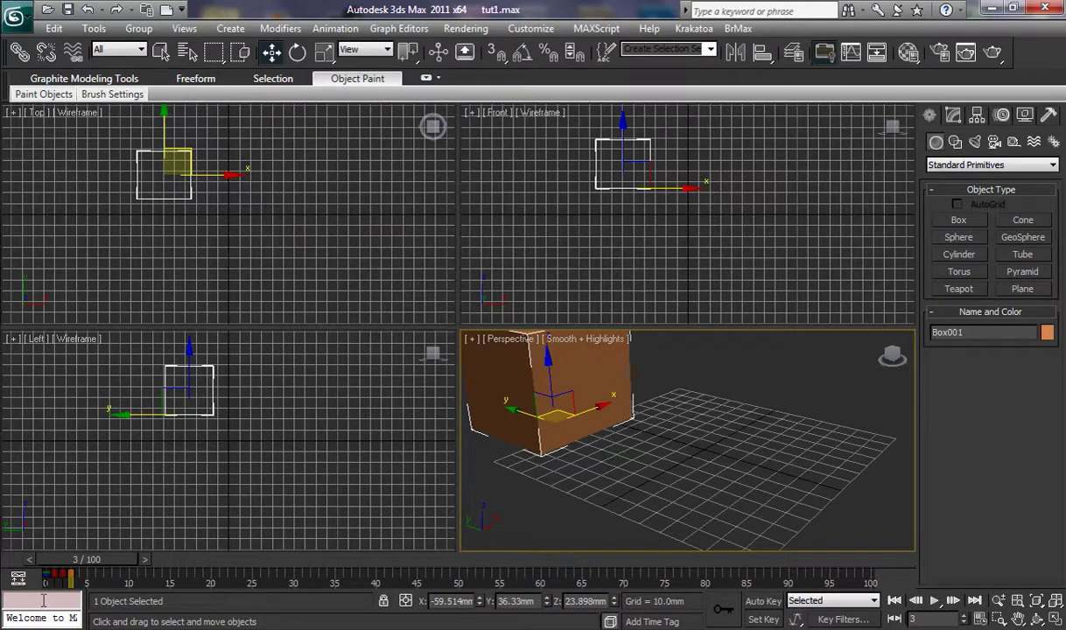
# - Open the MAXScript Listener from the mini-listener's right-click menu
pyautogui.rightClick(43, 601)
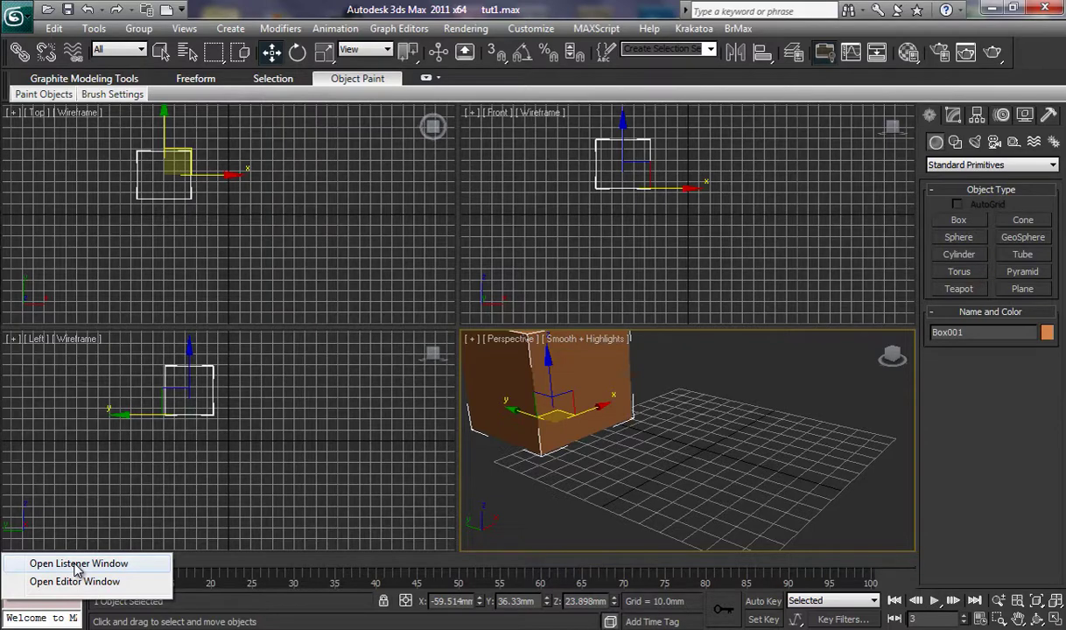
pyautogui.click(77, 564)
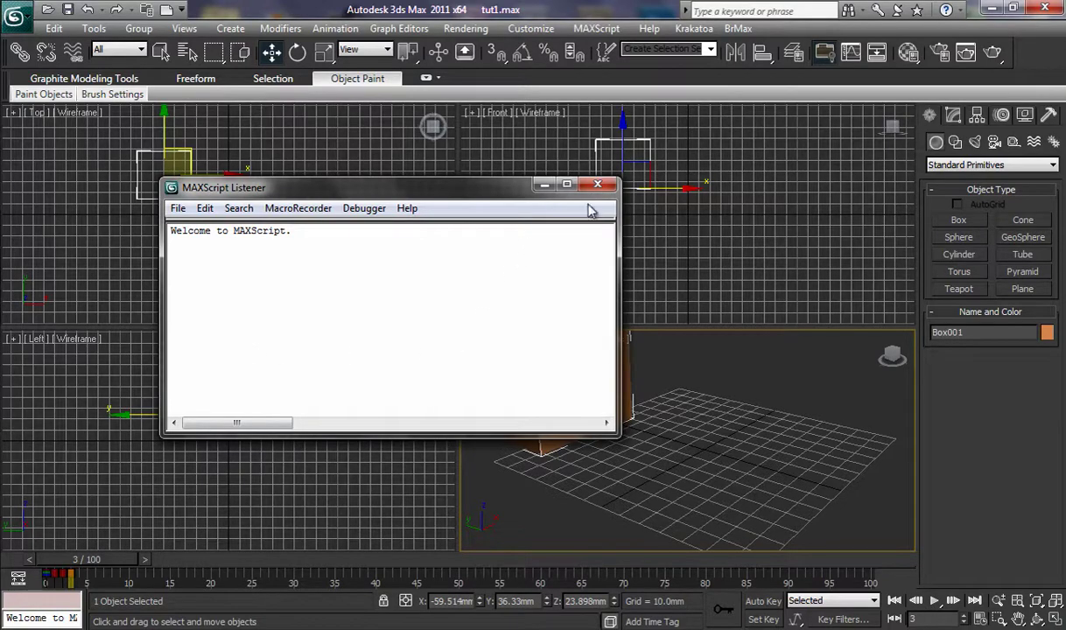
# - Close the MAXScript Listener window to return to the four viewports
pyautogui.click(597, 185)
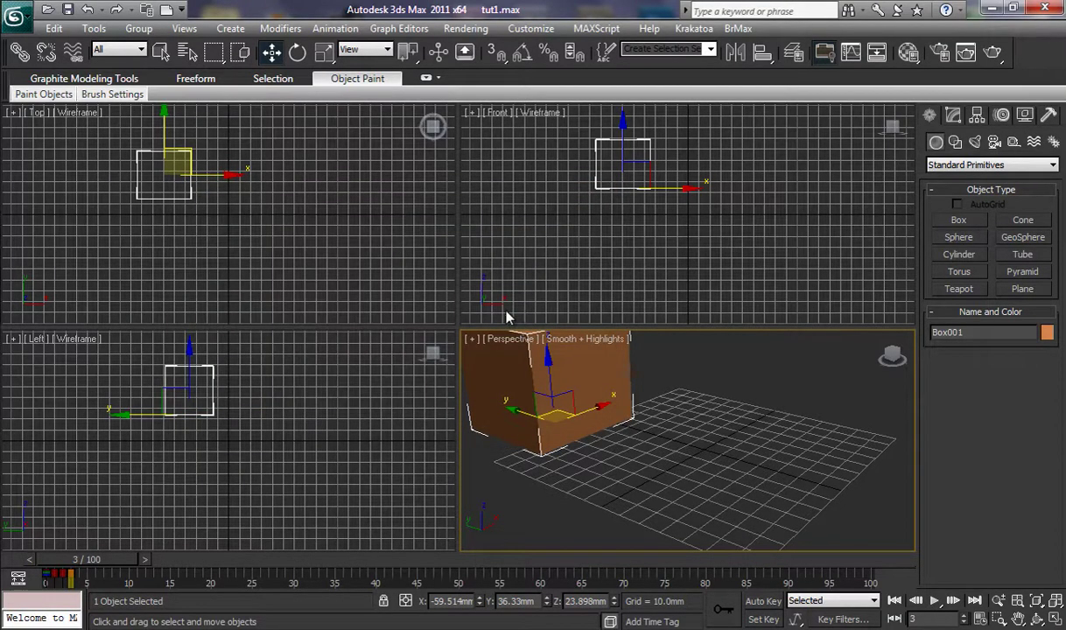